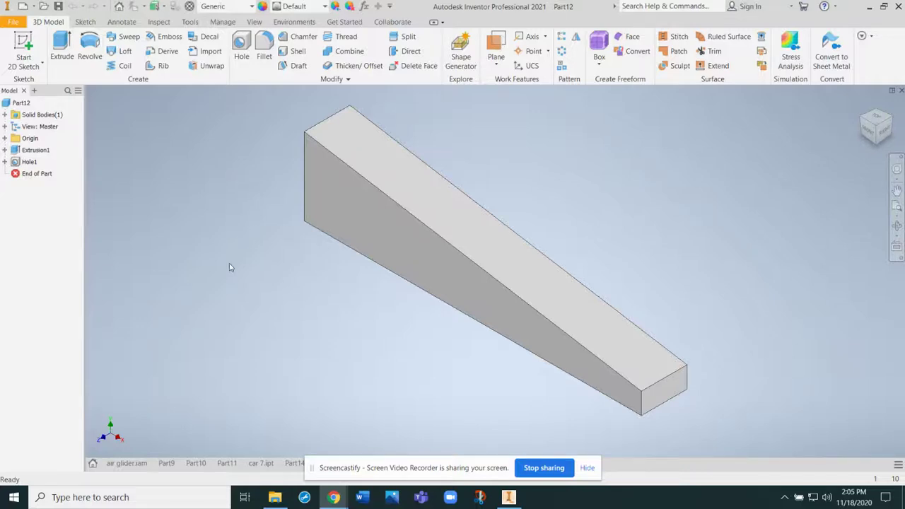
- Start a sketch on the wedge's side face and project the hidden small rectangle's edges into it
{"action": "left_click", "coordinate": [26, 46]}
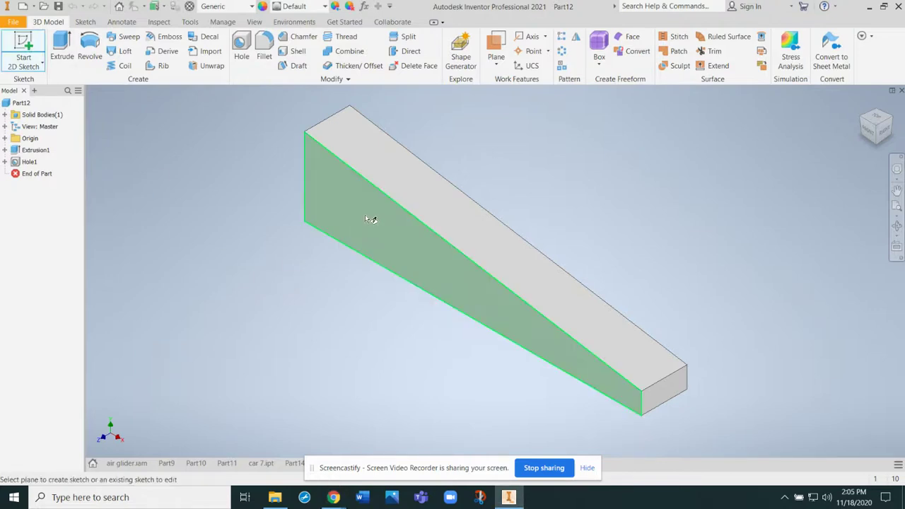
{"action": "left_click", "coordinate": [382, 240]}
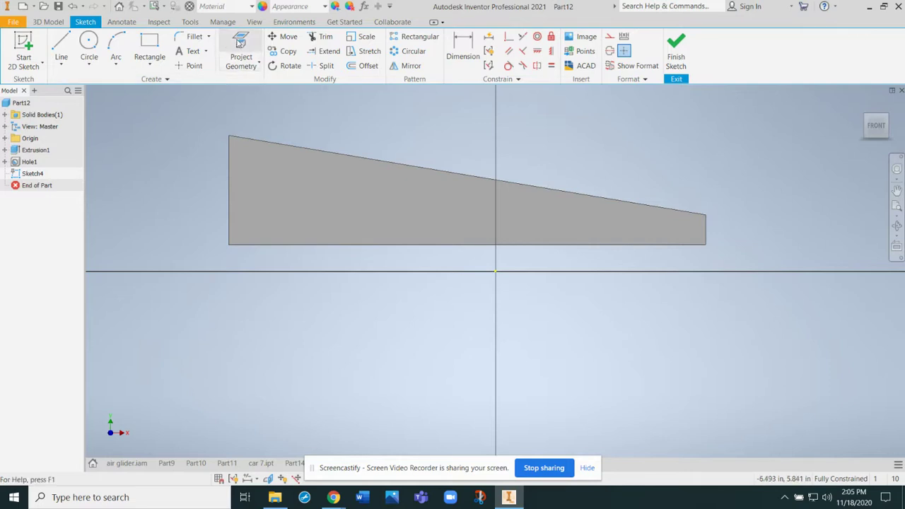
{"action": "left_click", "coordinate": [241, 44]}
{"action": "left_click", "coordinate": [257, 179]}
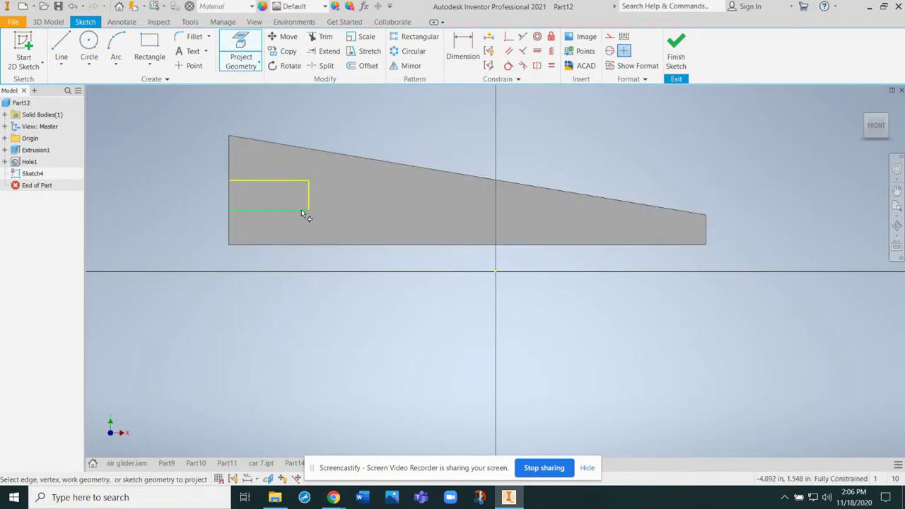
{"action": "left_click", "coordinate": [303, 210]}
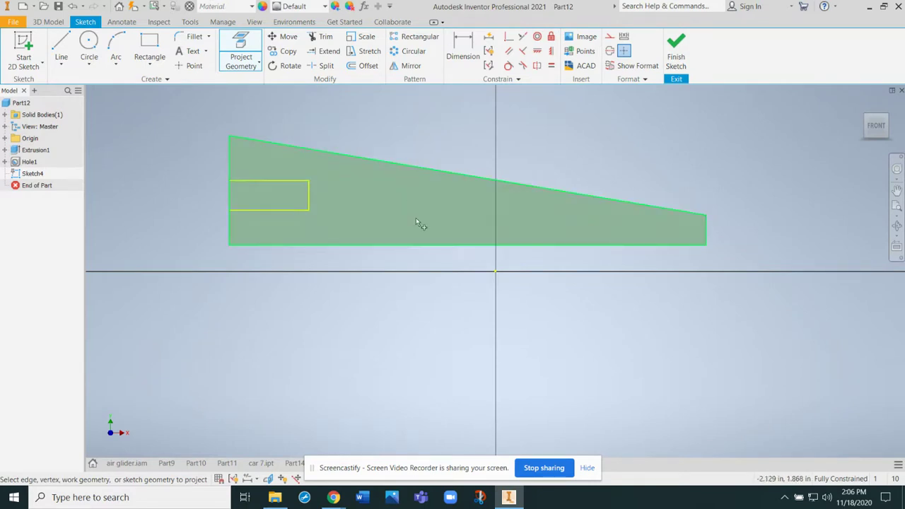
{"action": "left_click", "coordinate": [61, 64]}
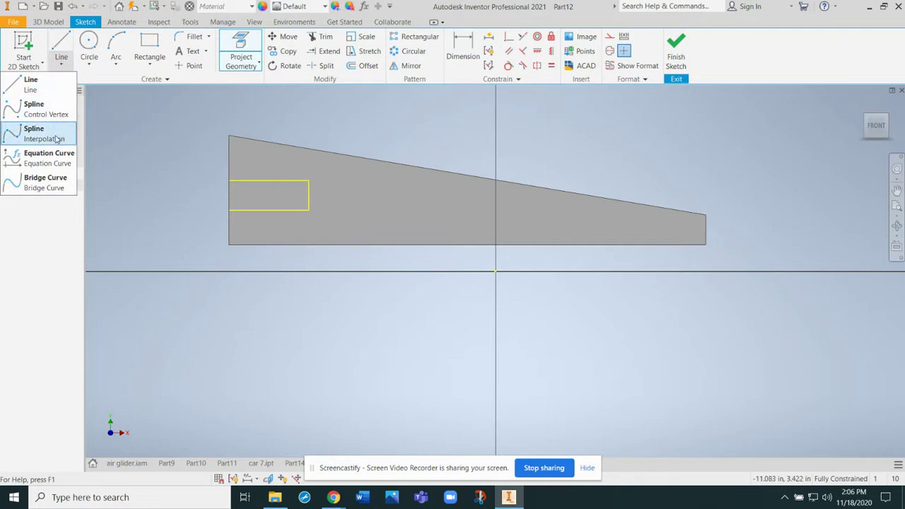
- Draw a closed stepped line outline along the sloped top edge, wide end to narrow end, and finish the sketch
{"action": "left_click", "coordinate": [62, 42]}
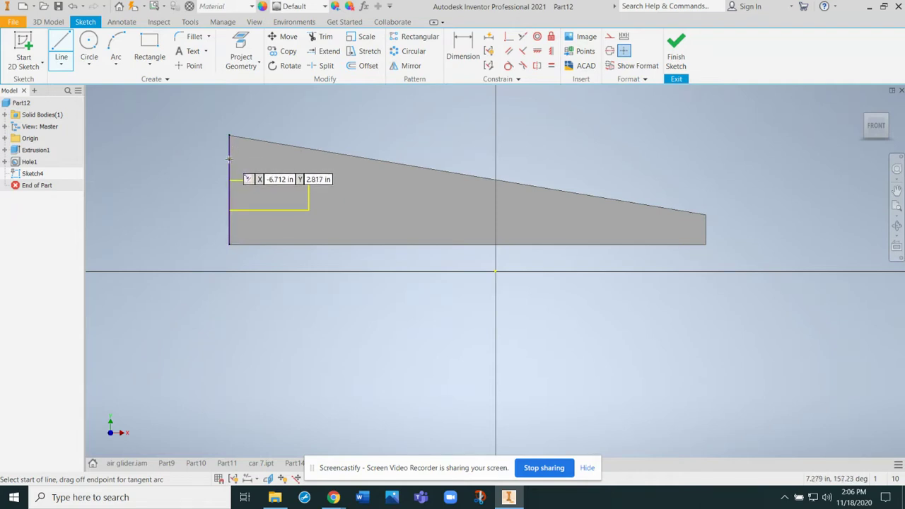
{"action": "left_click", "coordinate": [229, 155]}
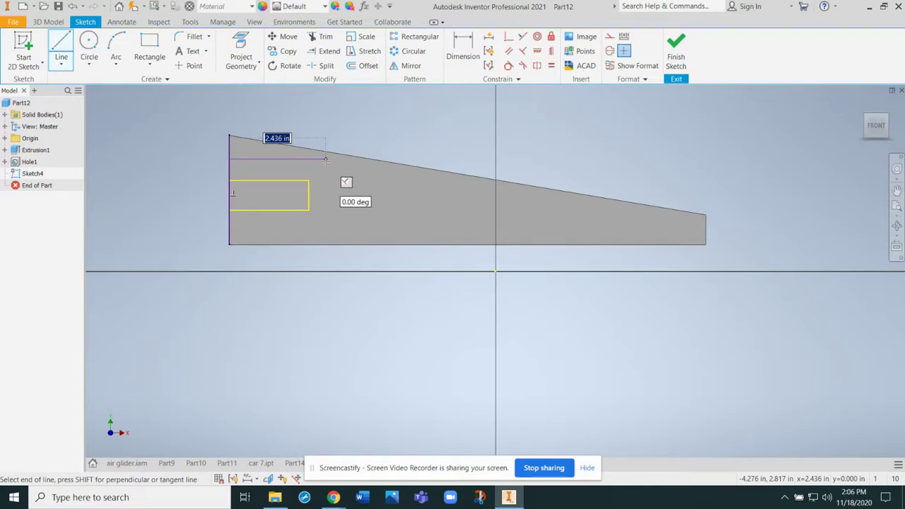
{"action": "left_click", "coordinate": [325, 160]}
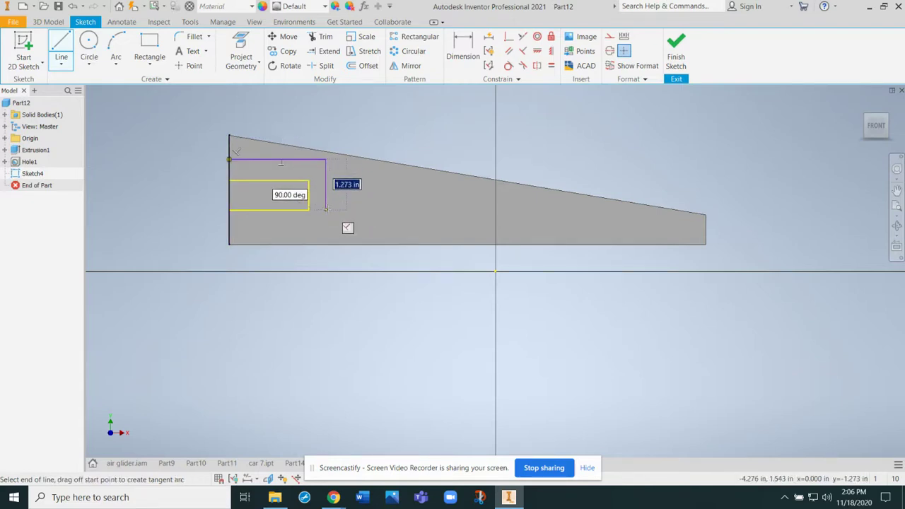
{"action": "left_click", "coordinate": [325, 209]}
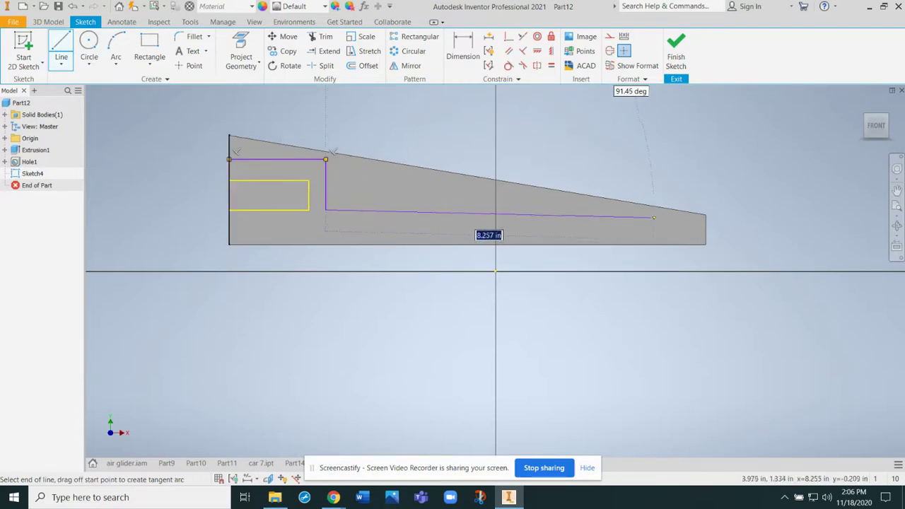
{"action": "double_click", "coordinate": [705, 226]}
{"action": "left_click", "coordinate": [705, 214]}
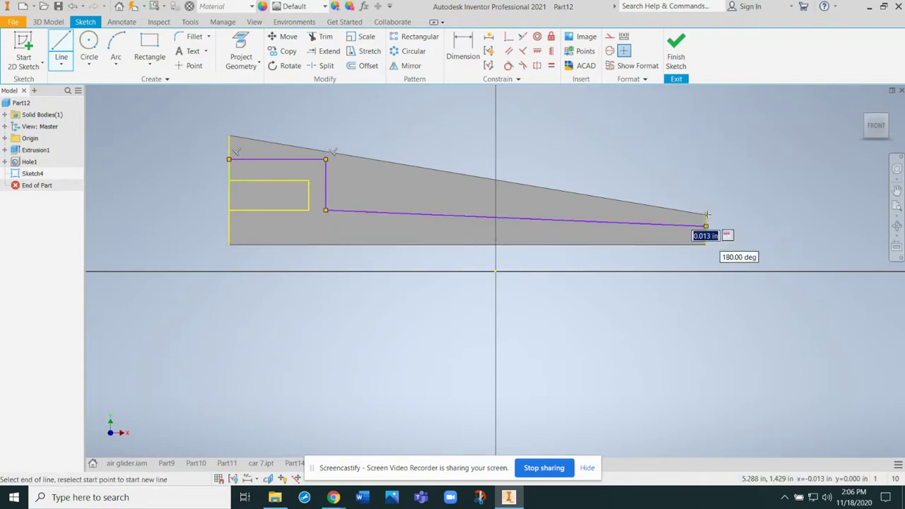
{"action": "left_click", "coordinate": [228, 135]}
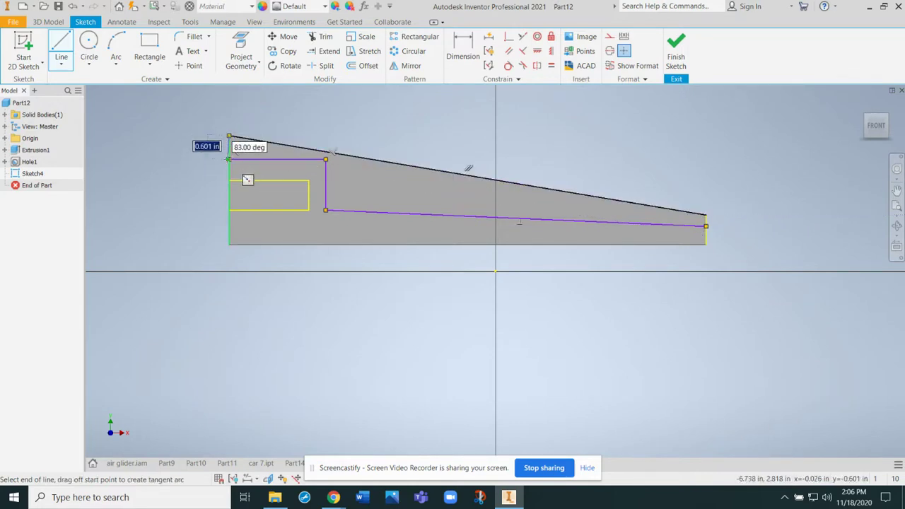
{"action": "left_click", "coordinate": [228, 159]}
{"action": "key", "text": "Escape"}
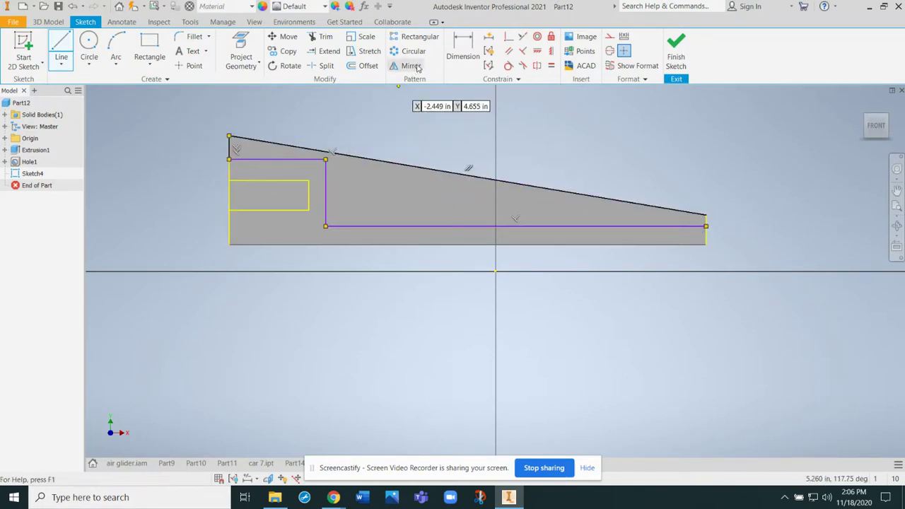
{"action": "left_click", "coordinate": [675, 51]}
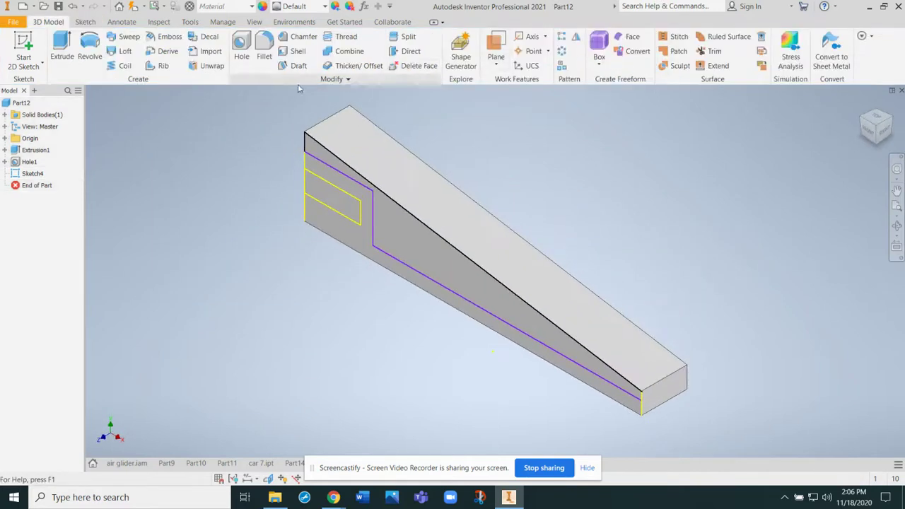
- Extrude-cut the sloped upper profile Through All, leaving a raised front block and flat base
{"action": "left_click", "coordinate": [59, 51]}
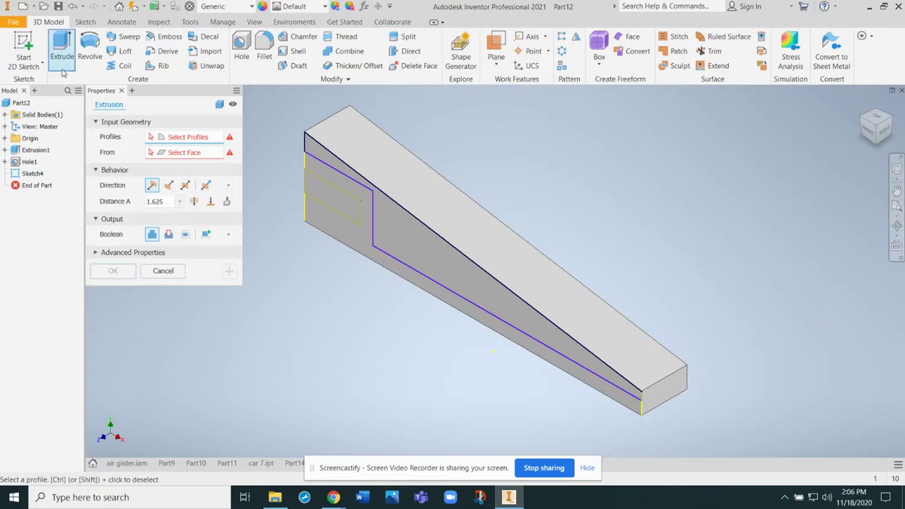
{"action": "left_click", "coordinate": [168, 234]}
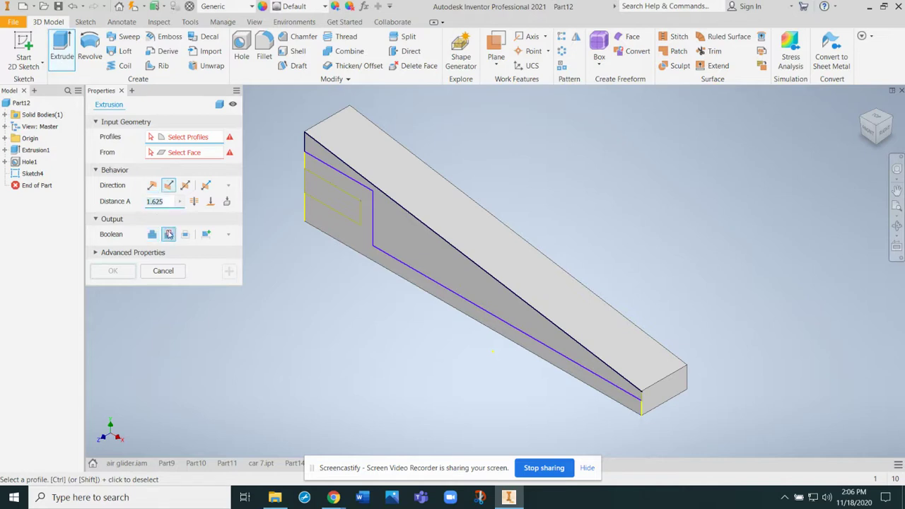
{"action": "left_click", "coordinate": [195, 203]}
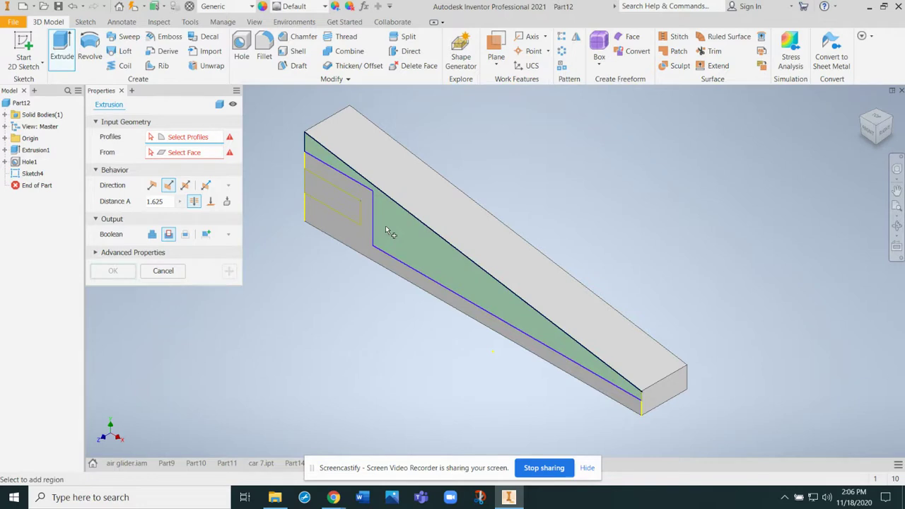
{"action": "left_click", "coordinate": [387, 232]}
{"action": "left_click", "coordinate": [100, 273]}
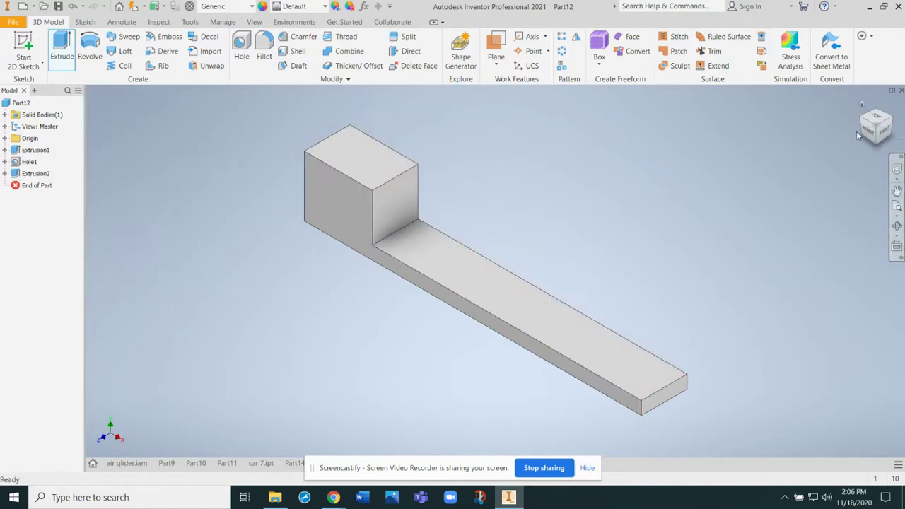
- Orbit to a front-on view and start a sketch on the flat base's long face
{"action": "mouse_move", "coordinate": [877, 127]}
{"action": "left_mouse_down"}
{"action": "mouse_move", "coordinate": [896, 122]}
{"action": "mouse_move", "coordinate": [96, 458]}
{"action": "left_mouse_up"}
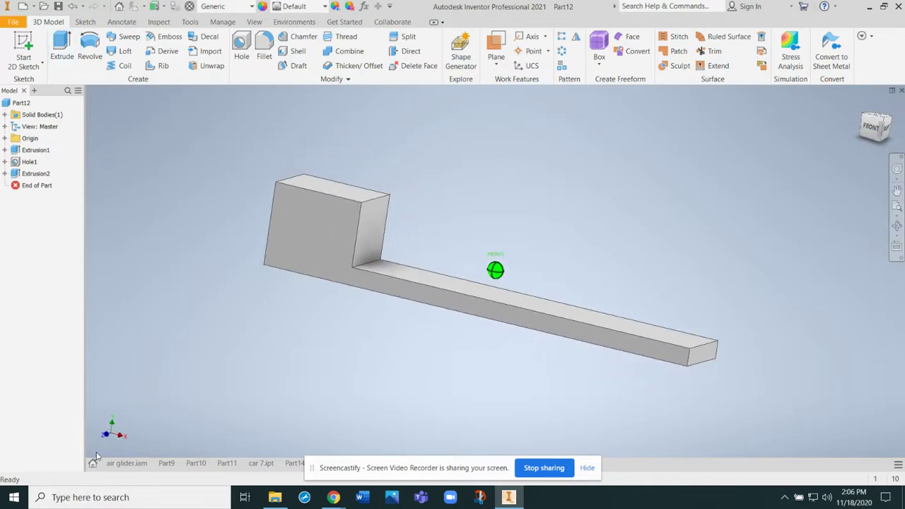
{"action": "mouse_move", "coordinate": [95, 458]}
{"action": "left_mouse_down"}
{"action": "mouse_move", "coordinate": [125, 443]}
{"action": "mouse_move", "coordinate": [111, 381]}
{"action": "mouse_move", "coordinate": [142, 353]}
{"action": "left_mouse_up"}
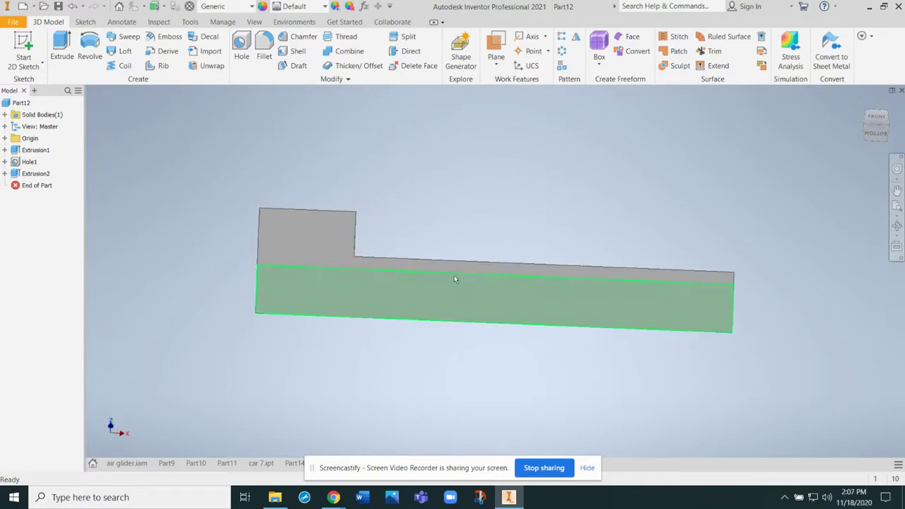
{"action": "left_click", "coordinate": [27, 47]}
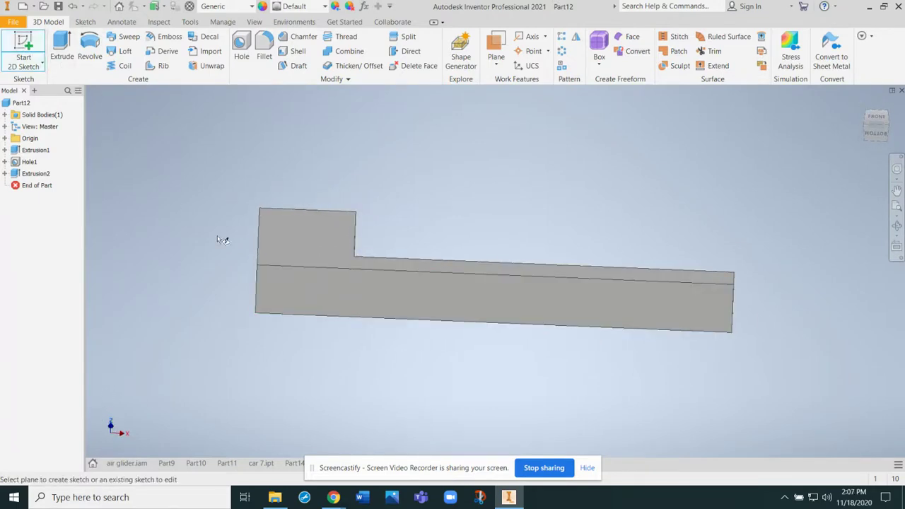
{"action": "left_click", "coordinate": [404, 304]}
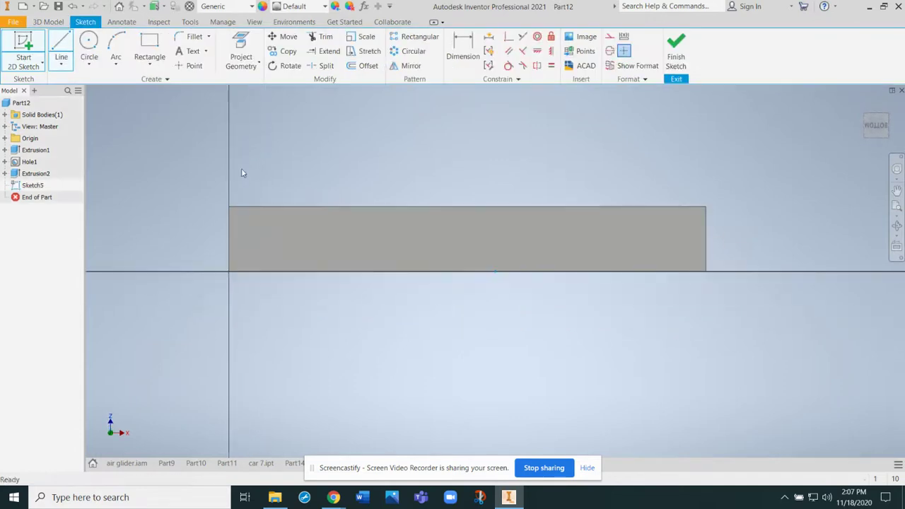
- Draw a full-length horizontal line across the base and begin a short line near the left end
{"action": "left_click", "coordinate": [62, 47]}
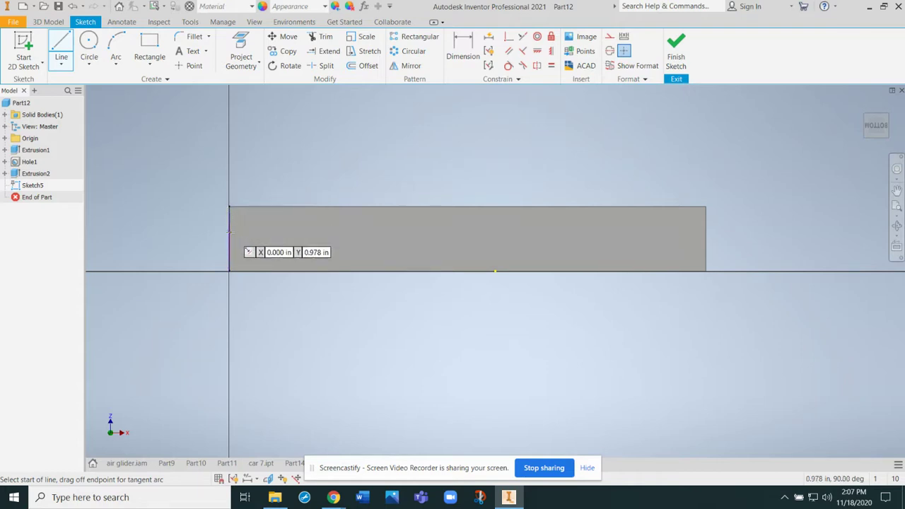
{"action": "left_click", "coordinate": [229, 238]}
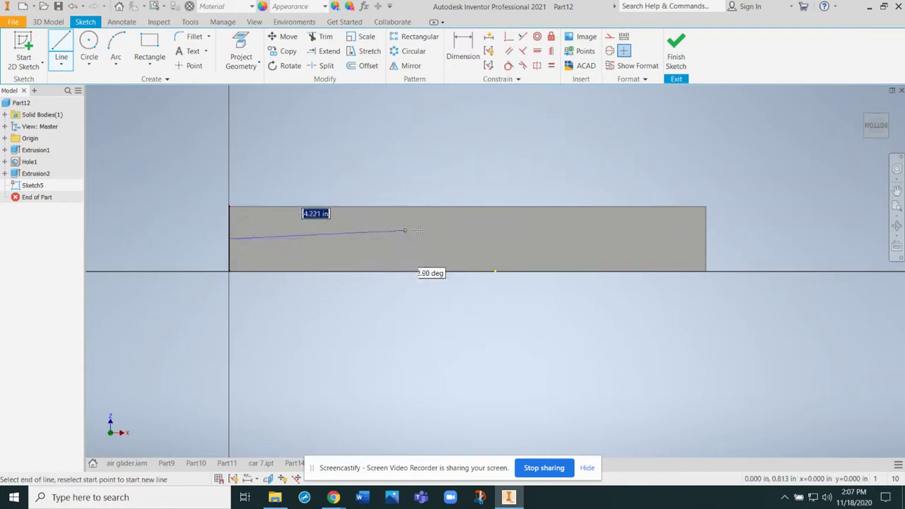
{"action": "double_click", "coordinate": [705, 238]}
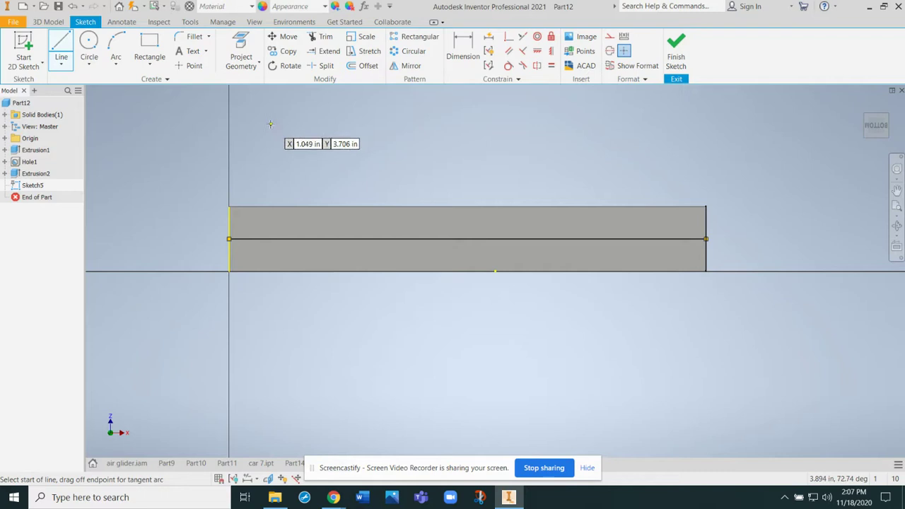
{"action": "left_click", "coordinate": [229, 253]}
- Complete the short left line and draw a long thin rectangle along the strip's top edge, inset from both ends
{"action": "double_click", "coordinate": [309, 253]}
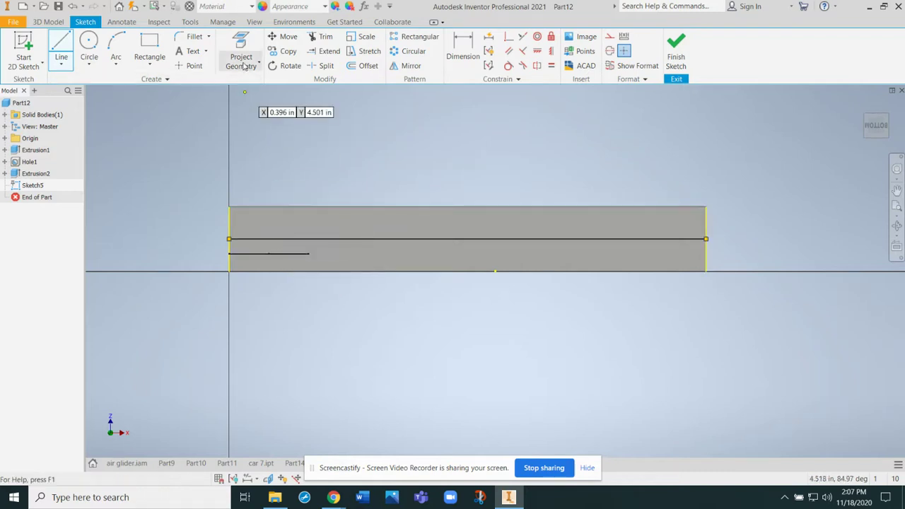
{"action": "left_click", "coordinate": [241, 47]}
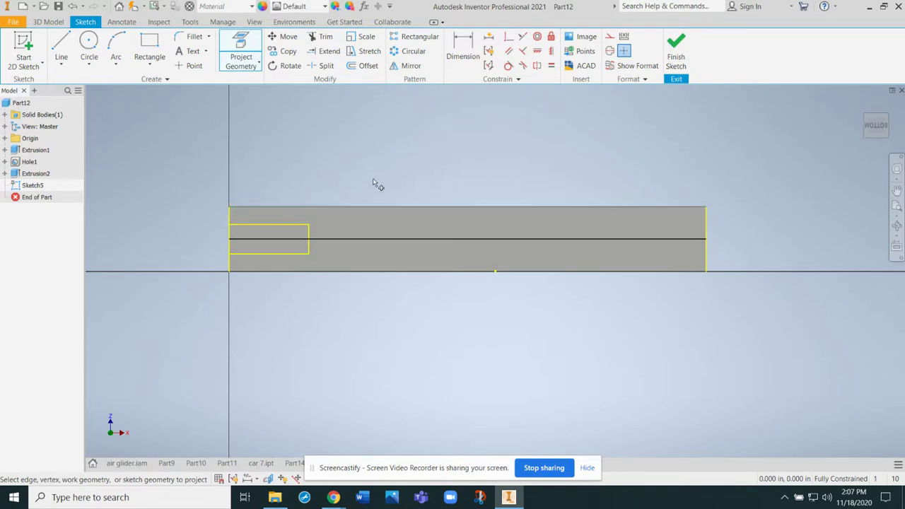
{"action": "left_click", "coordinate": [148, 46]}
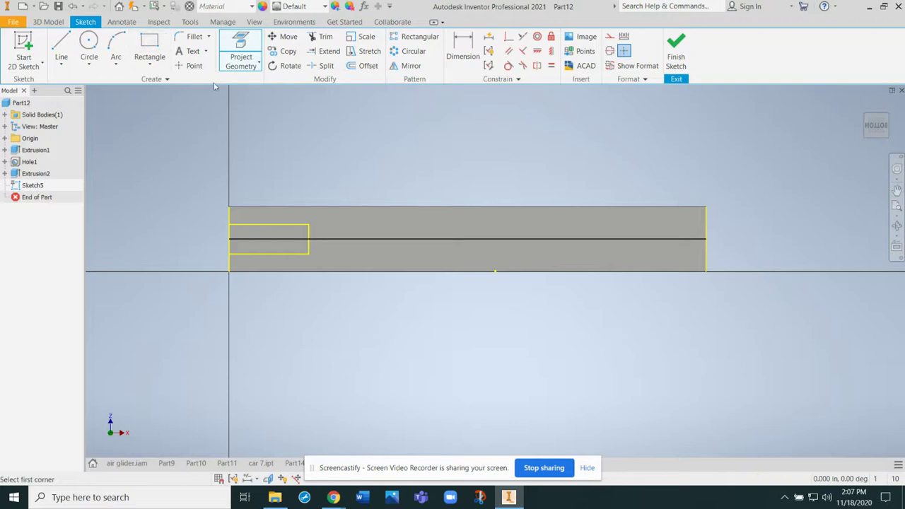
{"action": "left_click", "coordinate": [331, 206]}
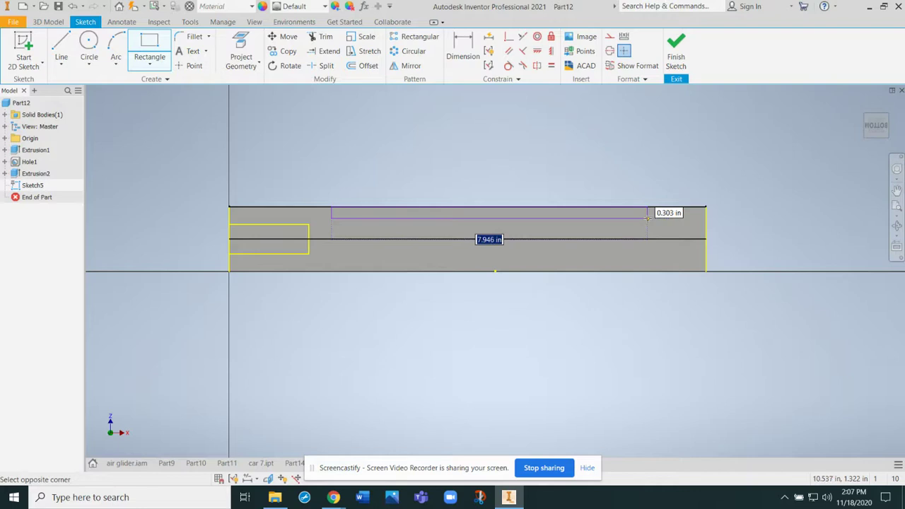
{"action": "left_click", "coordinate": [639, 224]}
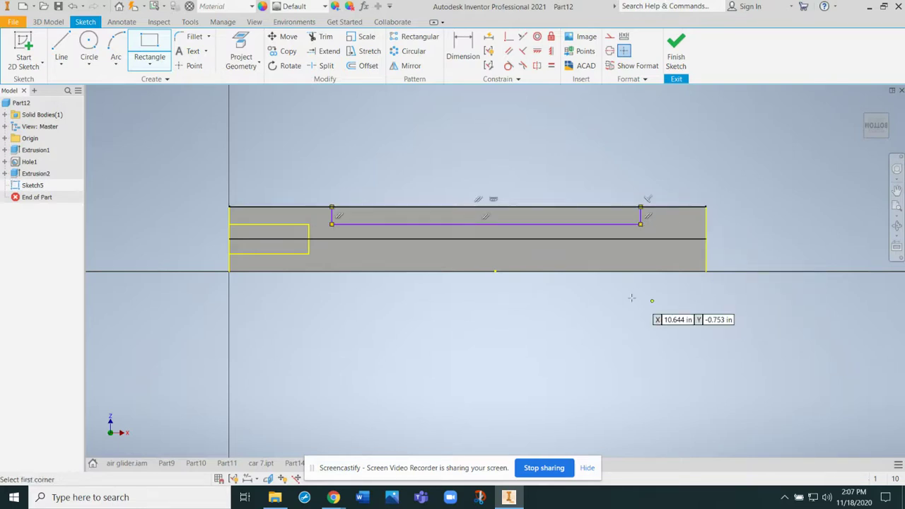
- Mirror the slot rectangle about the middle line into the lower half and finish the sketch
{"action": "left_click", "coordinate": [395, 67]}
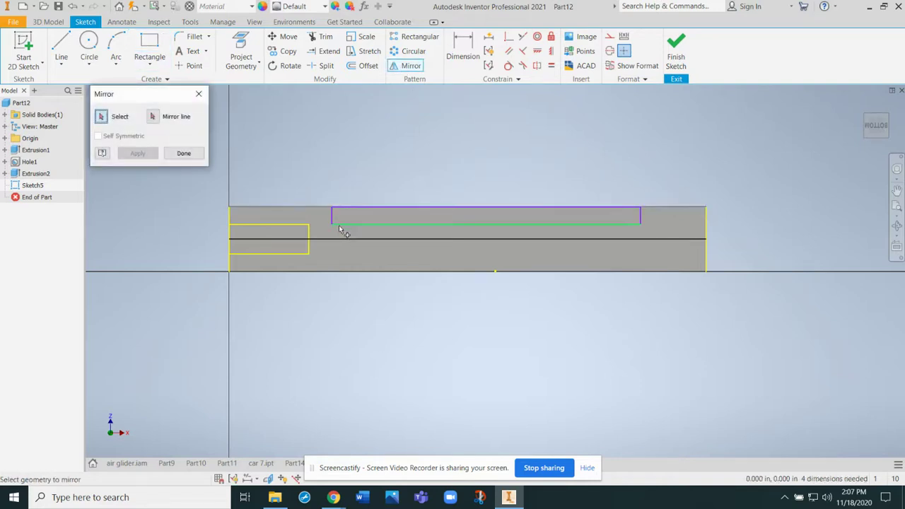
{"action": "left_click", "coordinate": [503, 207]}
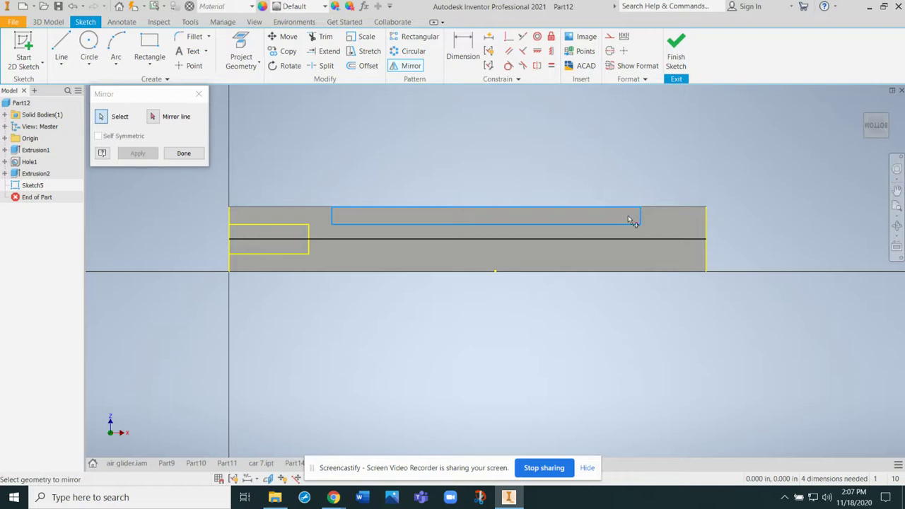
{"action": "left_click", "coordinate": [156, 118]}
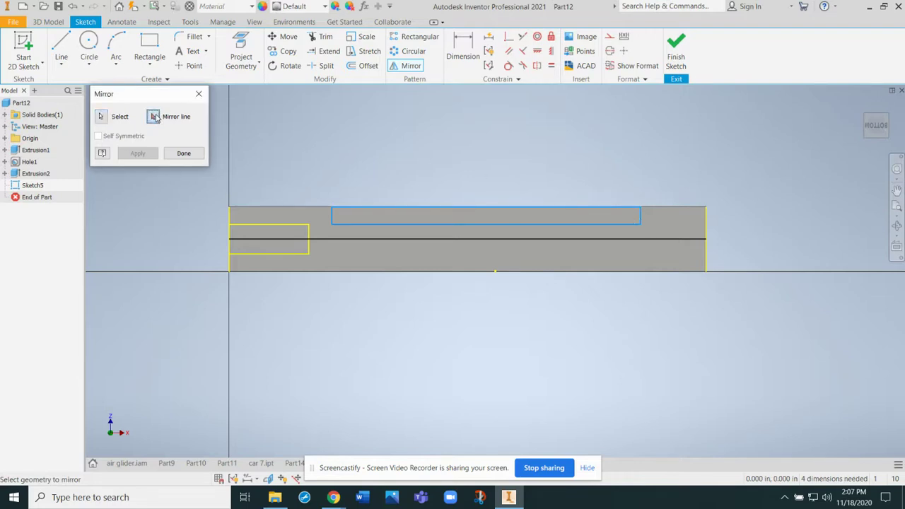
{"action": "left_click", "coordinate": [403, 240]}
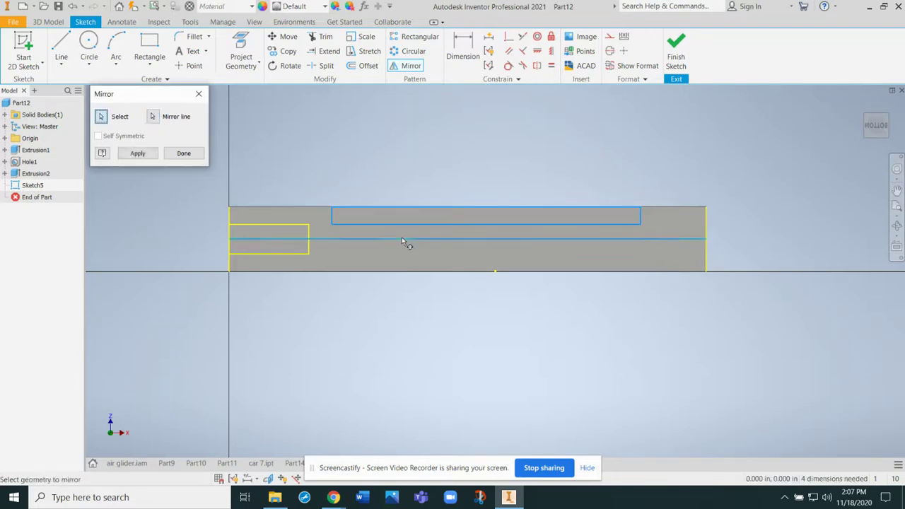
{"action": "left_click", "coordinate": [137, 154]}
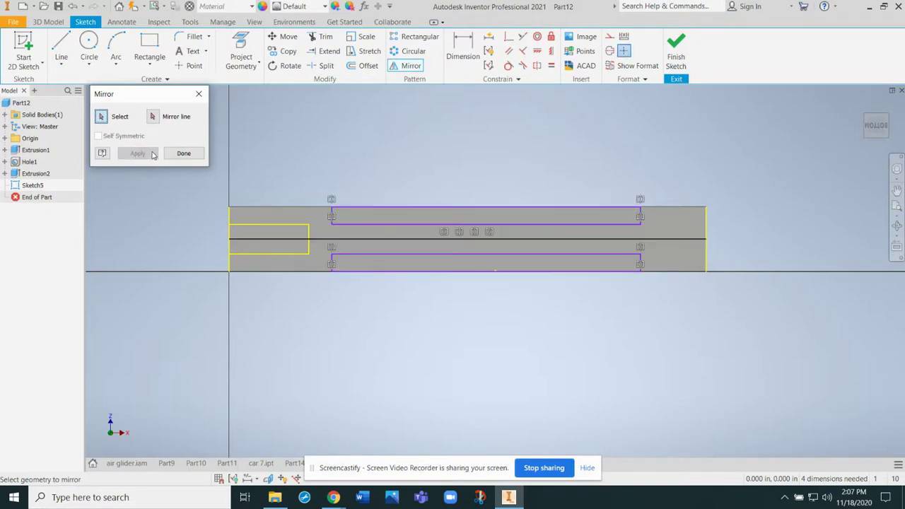
{"action": "left_click", "coordinate": [188, 161]}
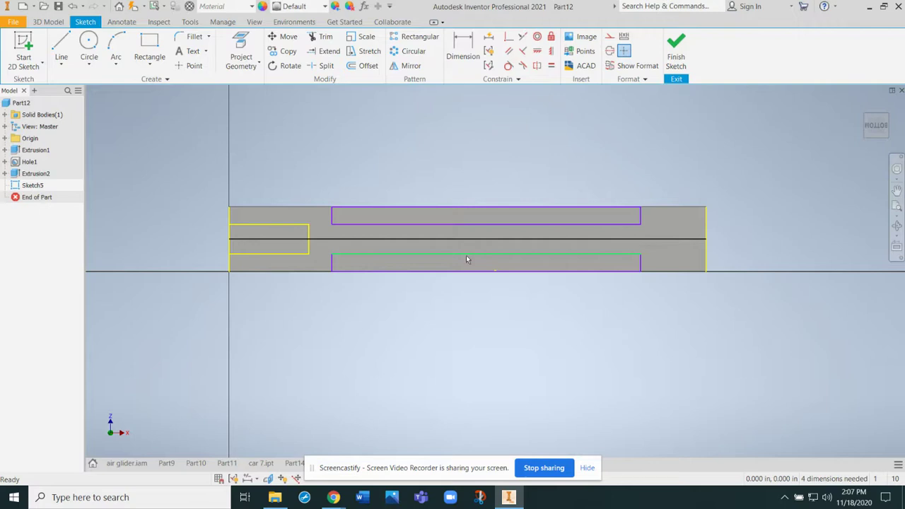
{"action": "left_click", "coordinate": [675, 50]}
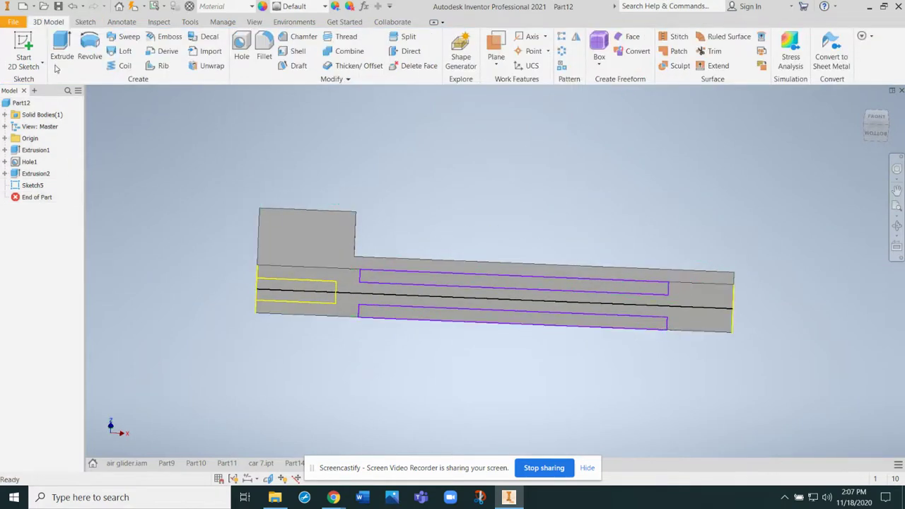
- Extrude-cut both slot rectangles Through All, thinning the strip's middle section
{"action": "left_click", "coordinate": [62, 51]}
{"action": "left_click", "coordinate": [169, 237]}
{"action": "left_click", "coordinate": [387, 279]}
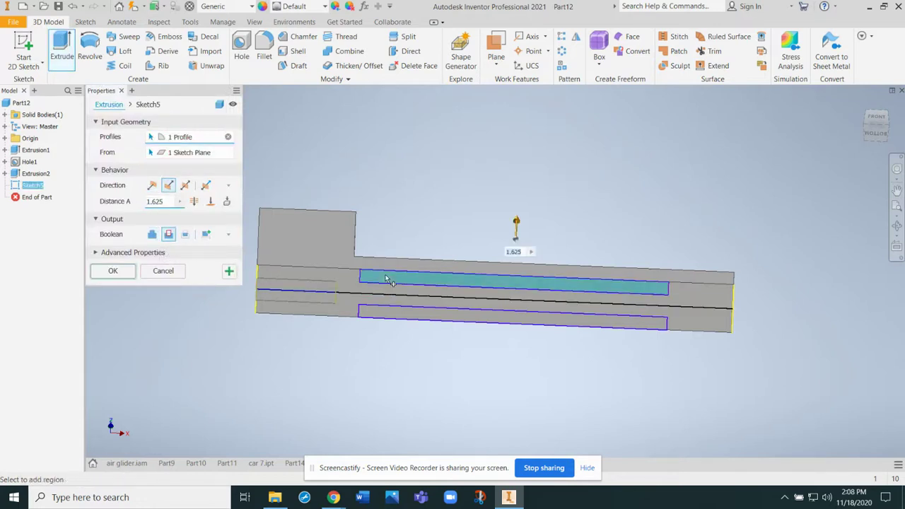
{"action": "left_click", "coordinate": [389, 316]}
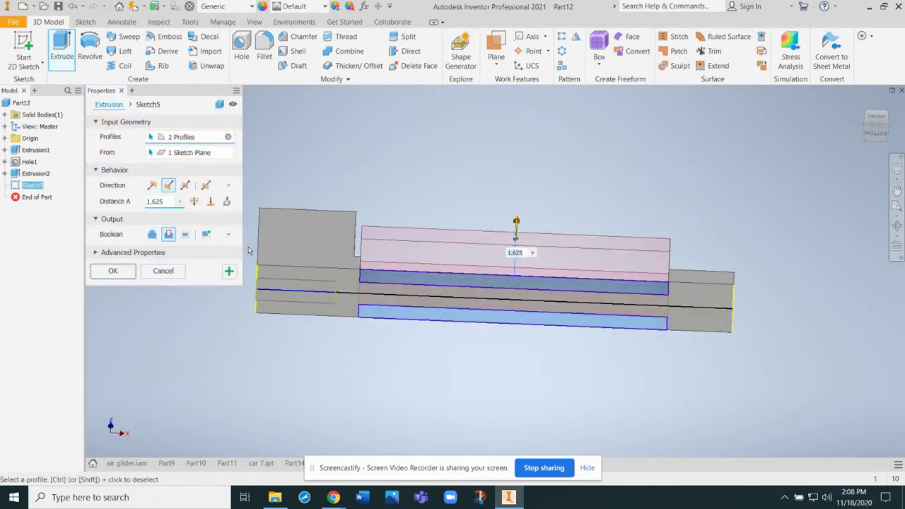
{"action": "left_click", "coordinate": [194, 201]}
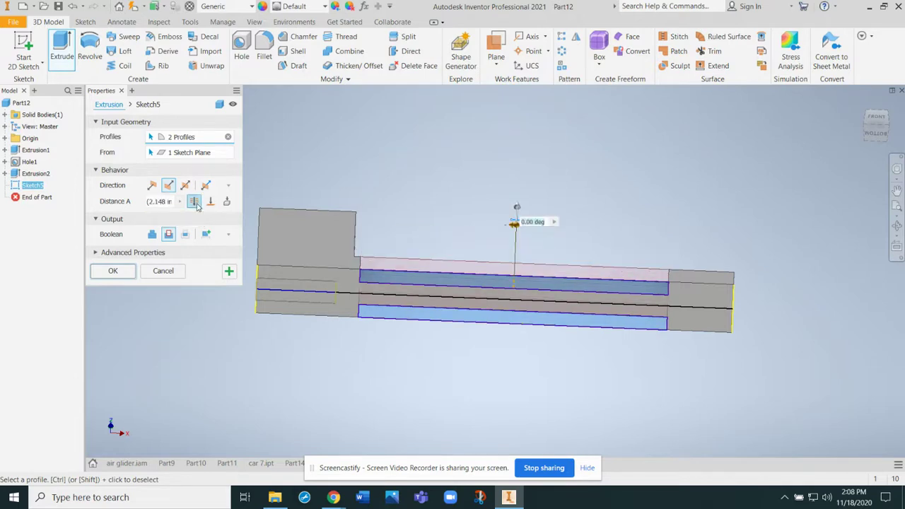
{"action": "left_click", "coordinate": [127, 272]}
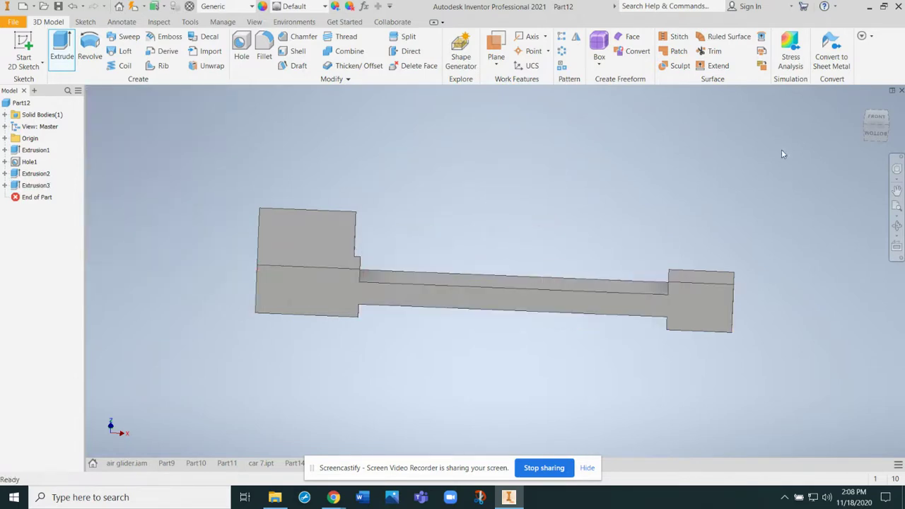
{"action": "left_click", "coordinate": [874, 129]}
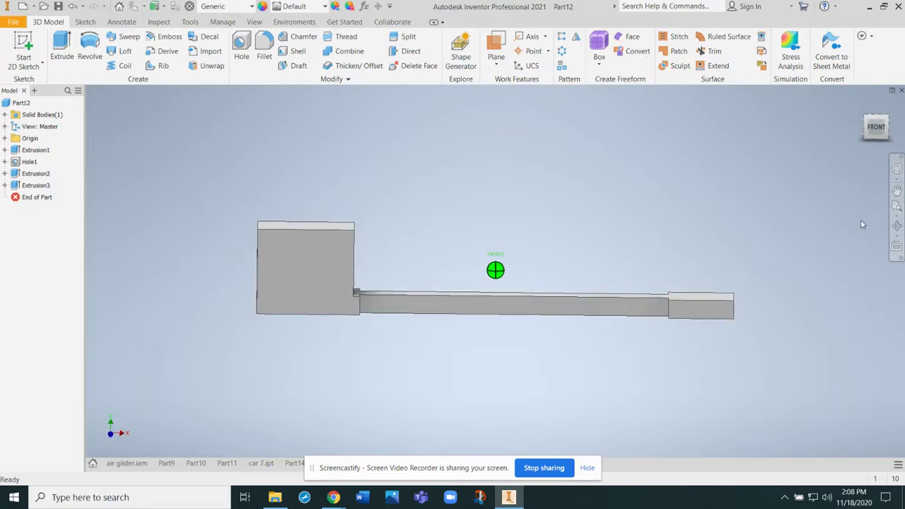
- Start a sketch on the tall block's front face and project its hidden rectangle edges
{"action": "left_click", "coordinate": [26, 47]}
{"action": "left_click", "coordinate": [295, 254]}
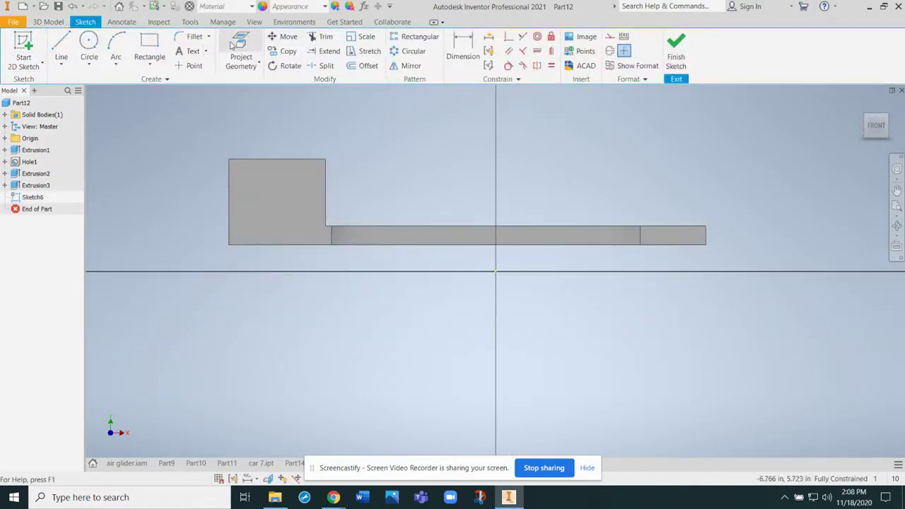
{"action": "left_click", "coordinate": [243, 62]}
{"action": "left_click", "coordinate": [287, 178]}
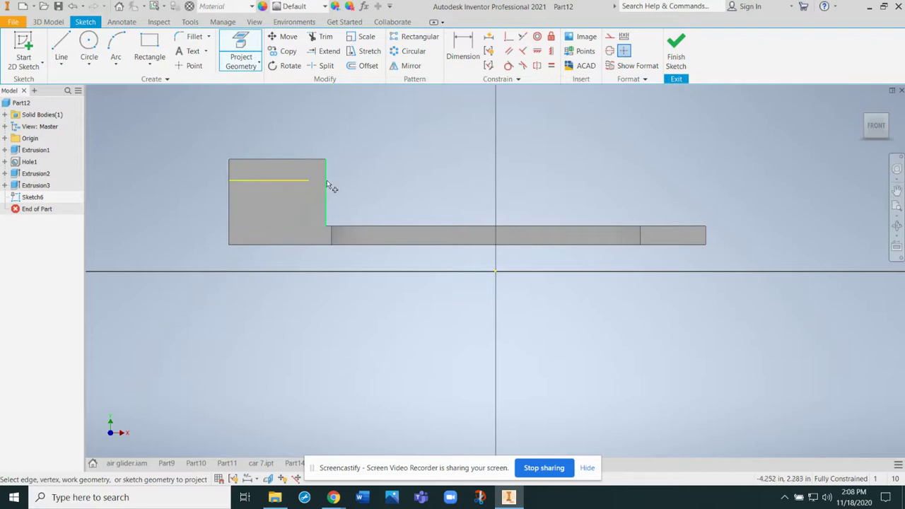
{"action": "left_click", "coordinate": [310, 192]}
{"action": "left_click", "coordinate": [292, 210]}
- Draw a rectangle along the bottom of the tall block and finish the sketch
{"action": "left_click", "coordinate": [150, 46]}
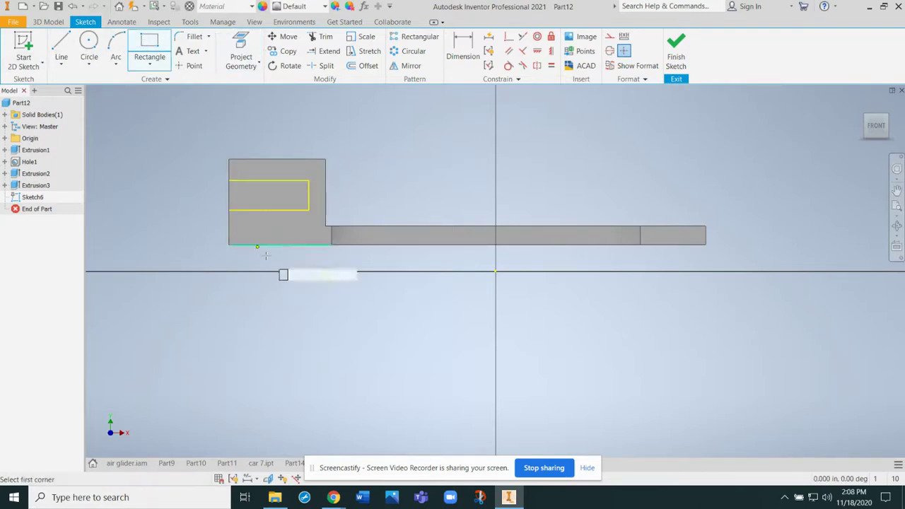
{"action": "left_click", "coordinate": [229, 245]}
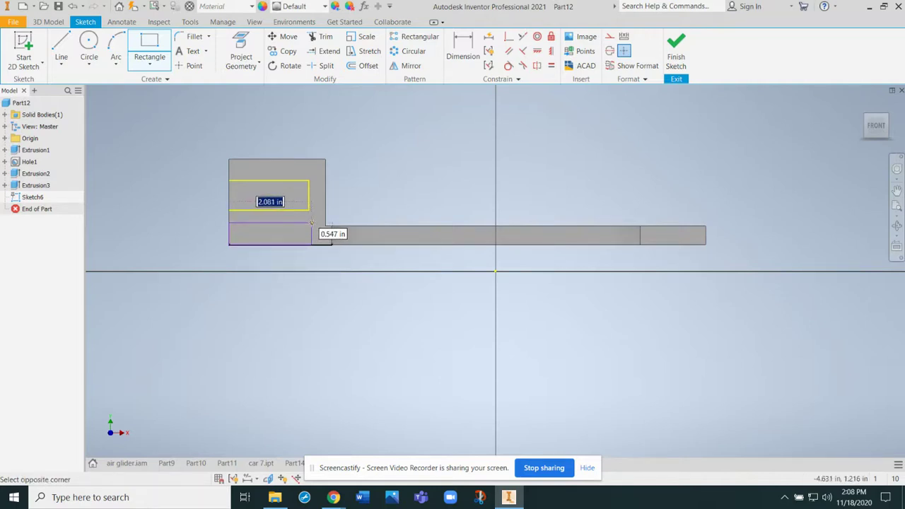
{"action": "left_click", "coordinate": [309, 224]}
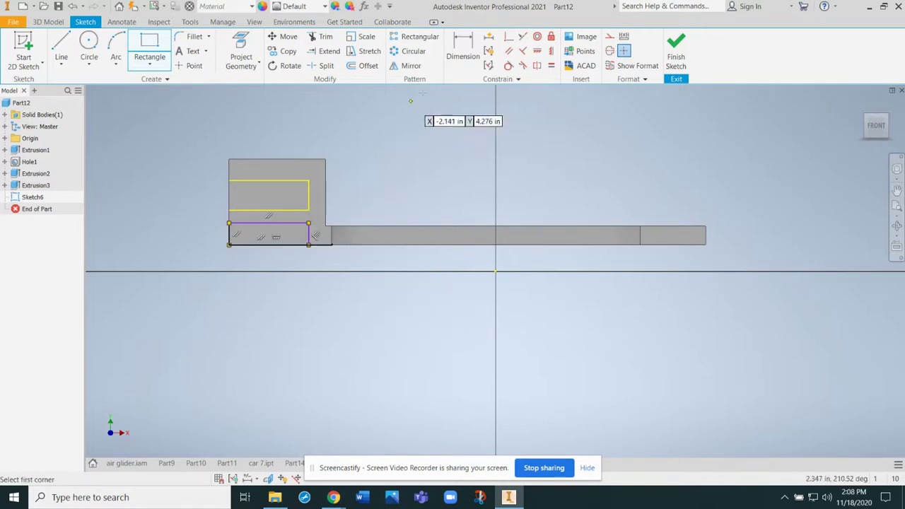
{"action": "left_click", "coordinate": [676, 51]}
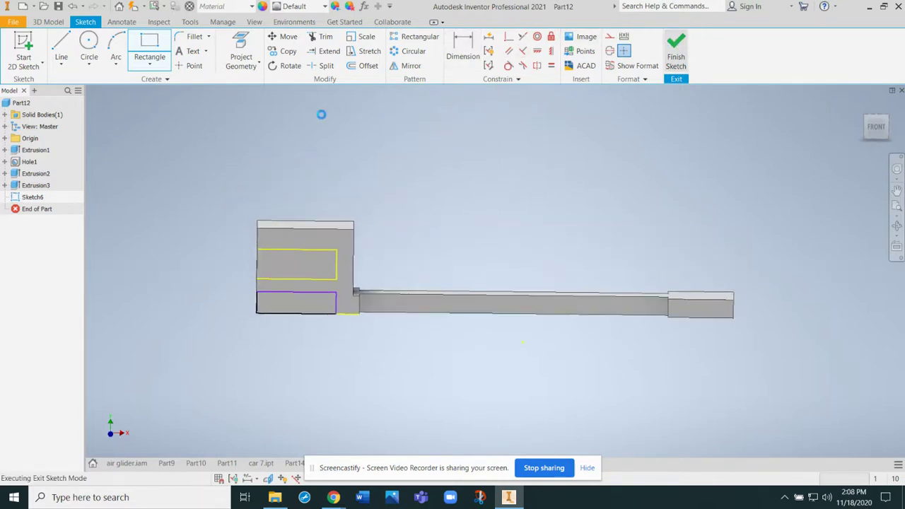
- Extrude-cut the bottom rectangle from the rear block and orbit to an angled 3D view
{"action": "left_click", "coordinate": [64, 54]}
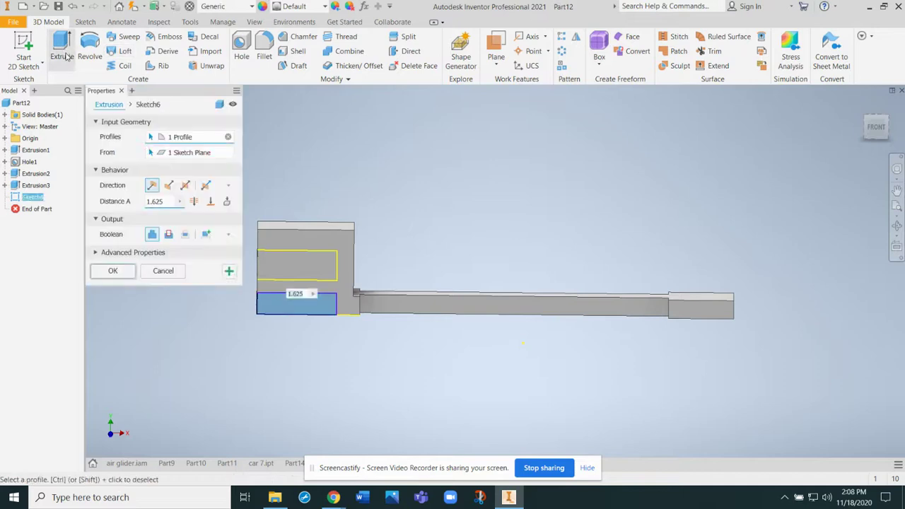
{"action": "left_click", "coordinate": [168, 234]}
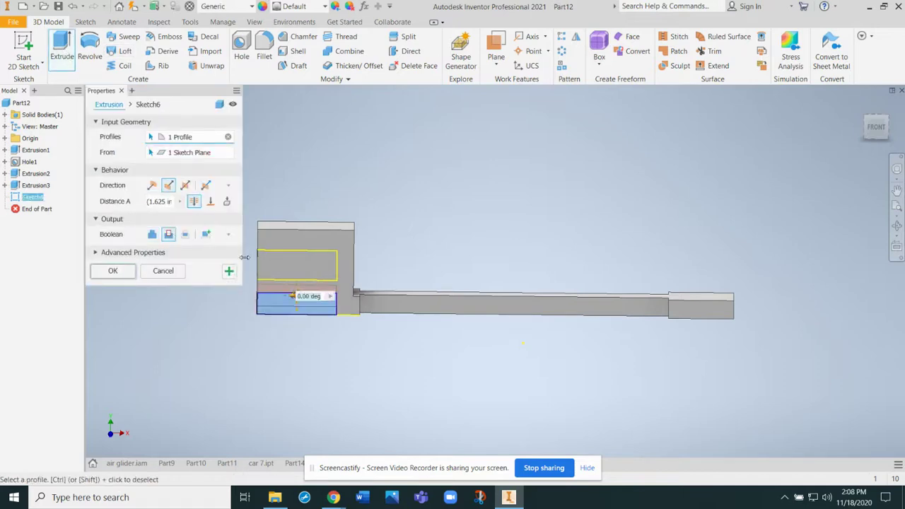
{"action": "left_click", "coordinate": [111, 277]}
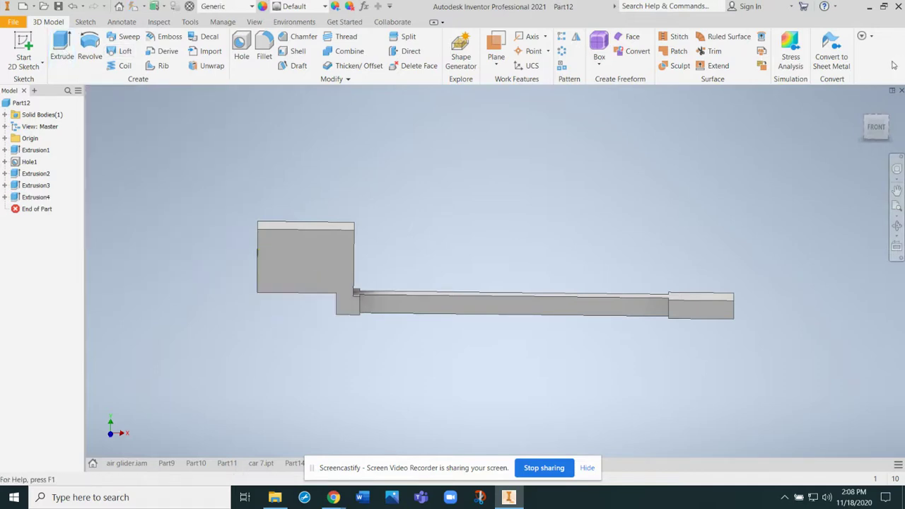
{"action": "left_click_drag", "start_coordinate": [876, 140], "coordinate": [738, 170]}
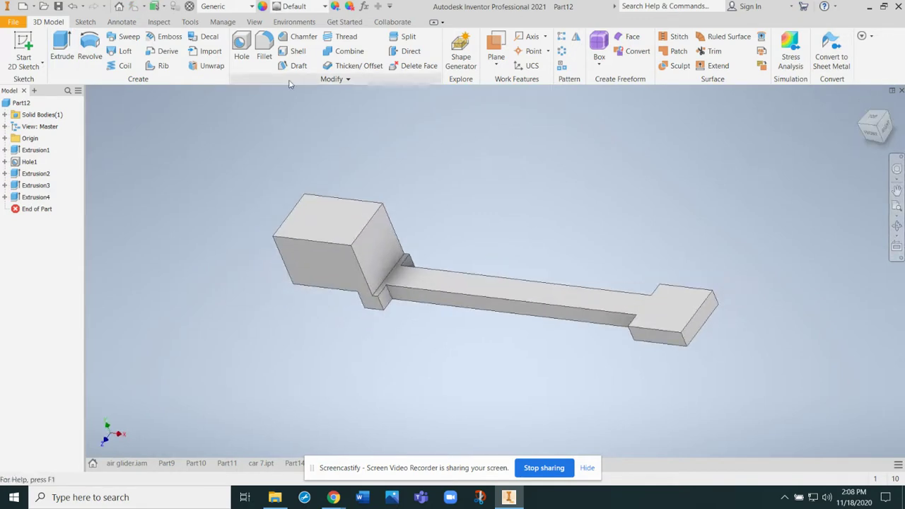
- Fillet the tall block's four long edges with a larger radius, rounding it into a barrel shape
{"action": "left_click", "coordinate": [267, 47]}
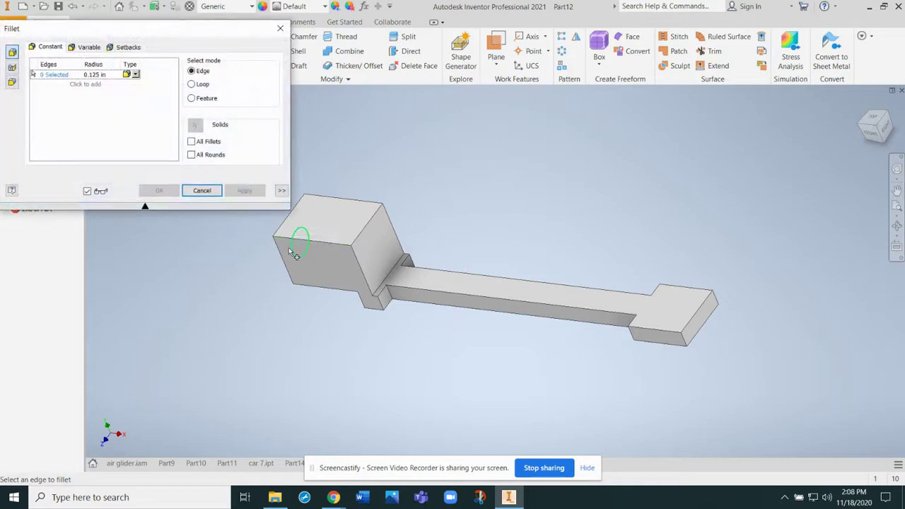
{"action": "left_click", "coordinate": [322, 241]}
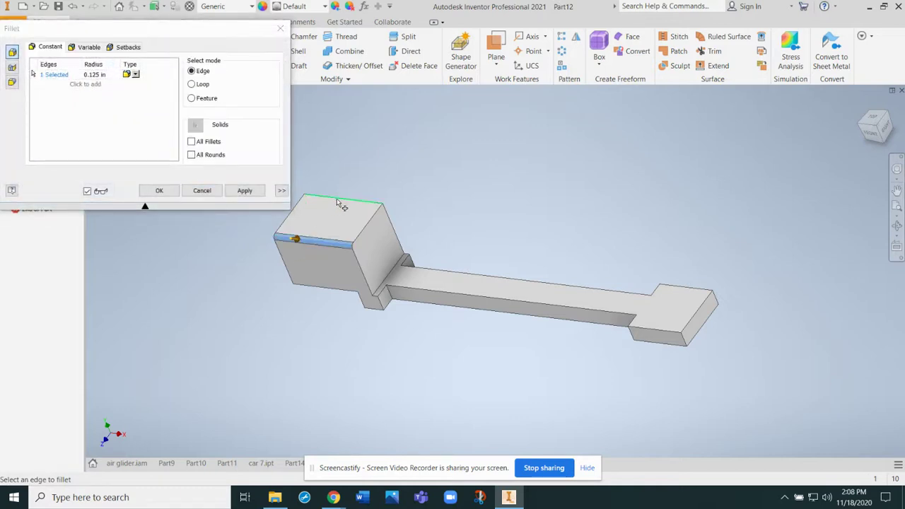
{"action": "left_click", "coordinate": [339, 204]}
{"action": "left_click", "coordinate": [96, 73]}
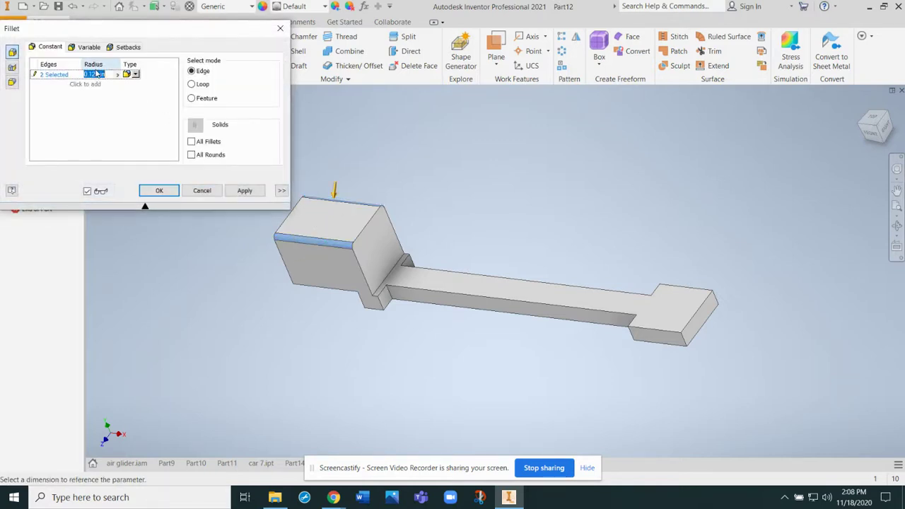
{"action": "type", "text": "8"}
{"action": "key", "text": "Return"}
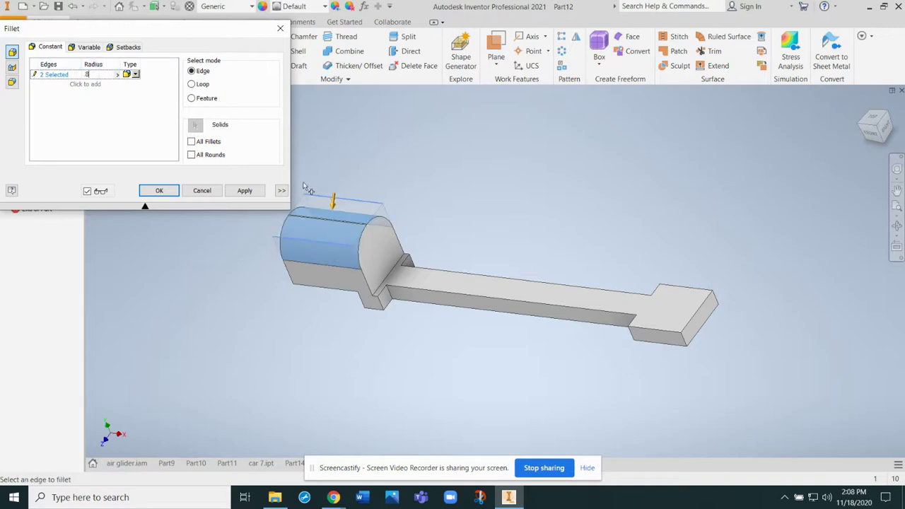
{"action": "middle_click_drag", "start_coordinate": [860, 126], "coordinate": [306, 273], "text": "shift"}
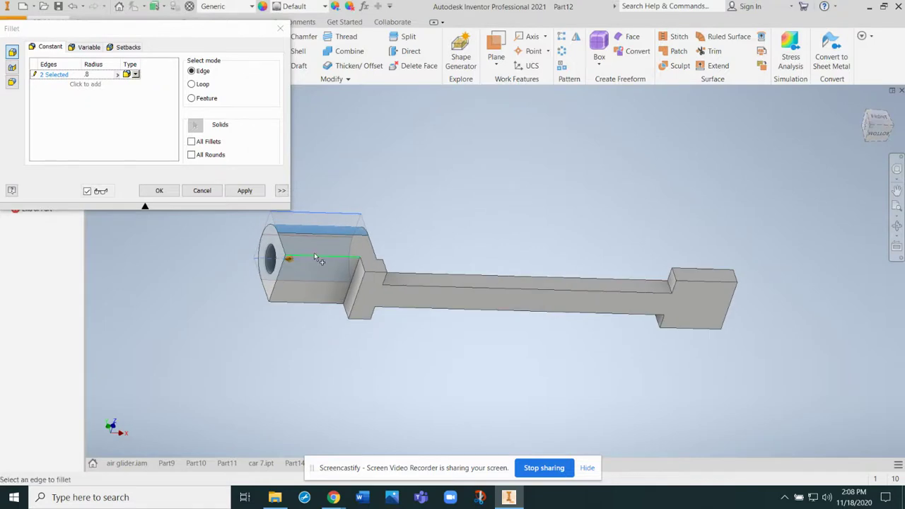
{"action": "left_click", "coordinate": [315, 257]}
{"action": "left_click", "coordinate": [302, 304]}
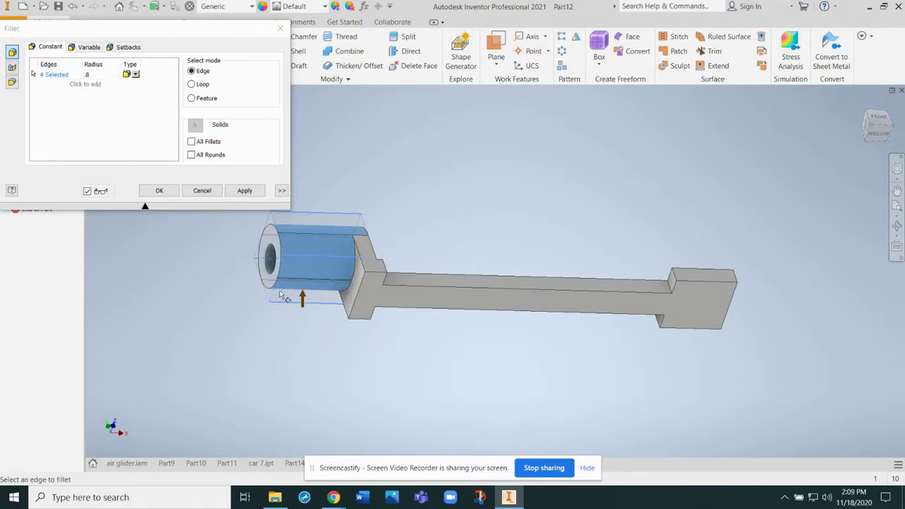
{"action": "left_click", "coordinate": [245, 190]}
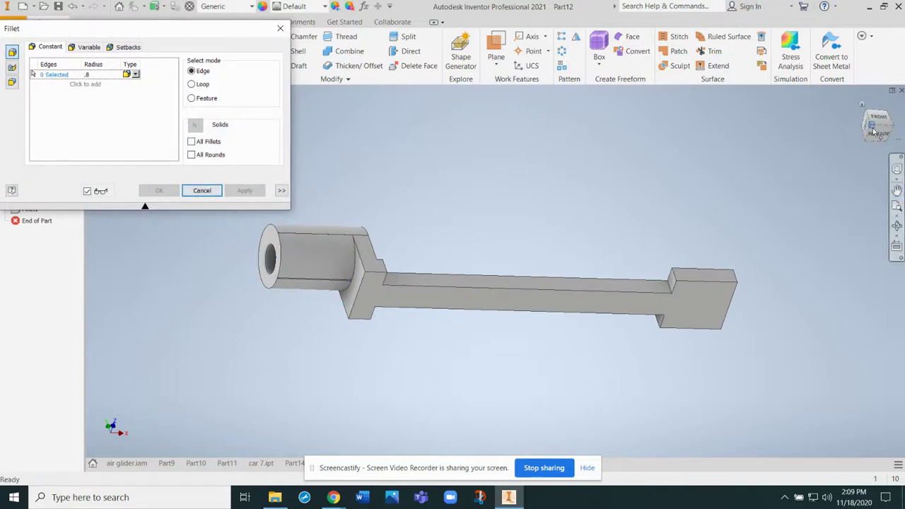
{"action": "mouse_move", "coordinate": [887, 201]}
{"action": "middle_mouse_down", "text": "shift"}
{"action": "mouse_move", "coordinate": [705, 297]}
{"action": "mouse_move", "coordinate": [813, 278]}
{"action": "middle_mouse_up", "text": "shift"}
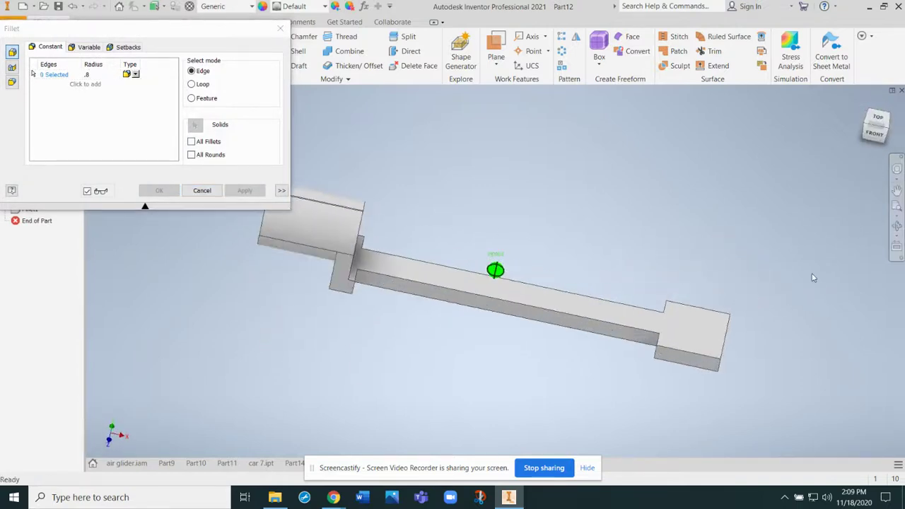
- Start a fillet on a long edge of the bar with radius .2
{"action": "left_click", "coordinate": [87, 74]}
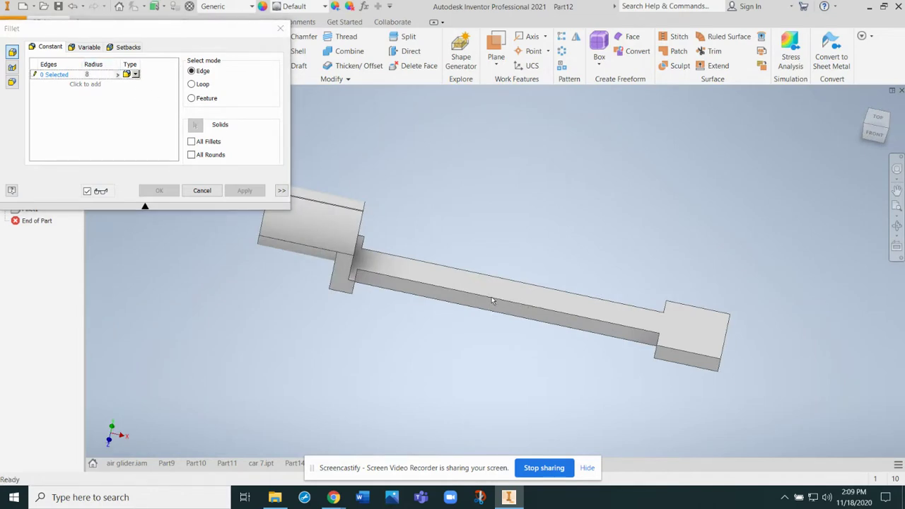
{"action": "left_click", "coordinate": [38, 75]}
{"action": "left_click", "coordinate": [200, 191]}
{"action": "left_click", "coordinate": [269, 67]}
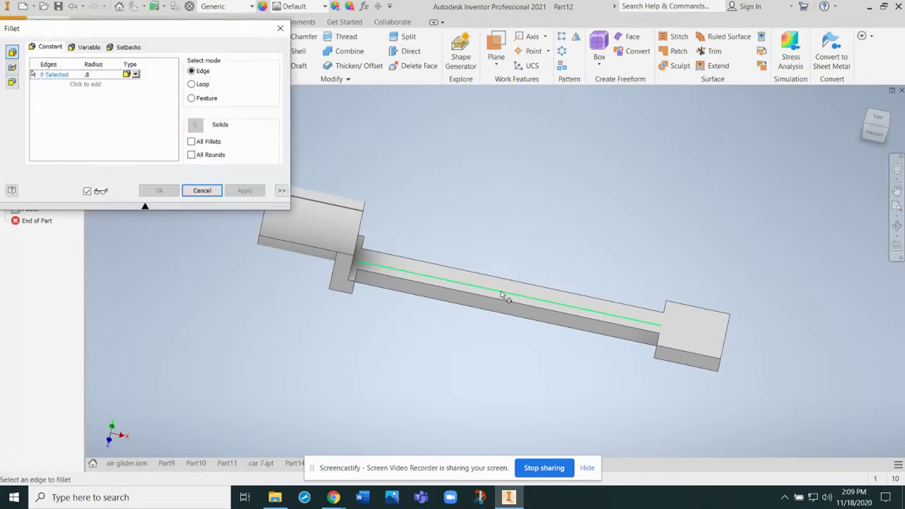
{"action": "left_click", "coordinate": [499, 300]}
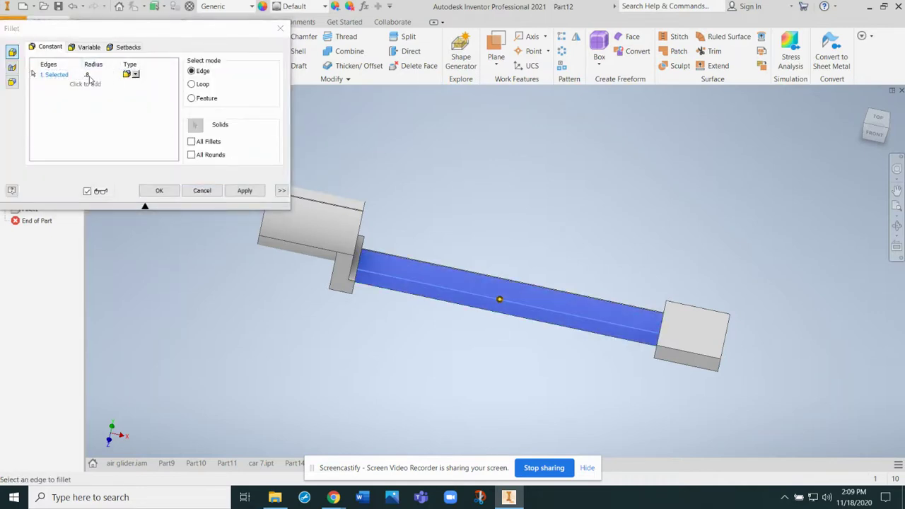
{"action": "left_click", "coordinate": [90, 75]}
{"action": "type", "text": "2"}
{"action": "key", "text": "Return"}
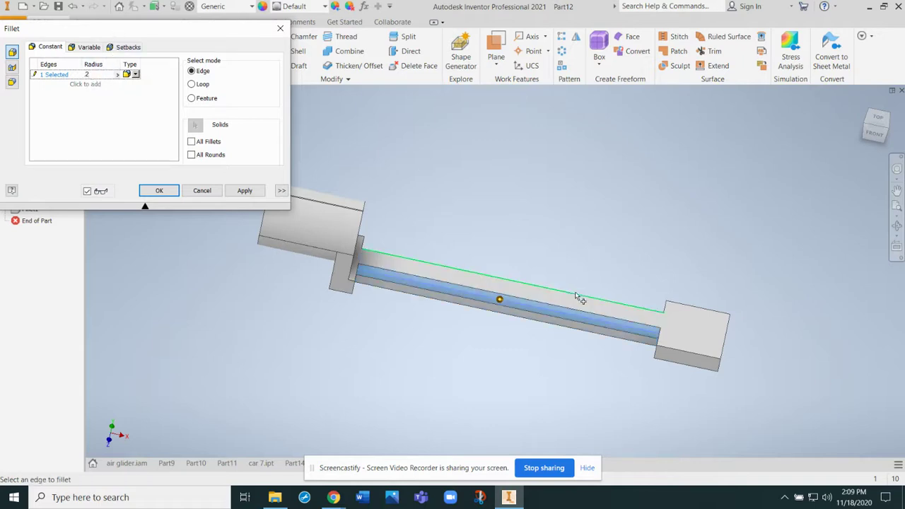
- Add the bar's top edge, the rear end edges and the upright block's curved edge, then apply the fillet
{"action": "left_click", "coordinate": [577, 298]}
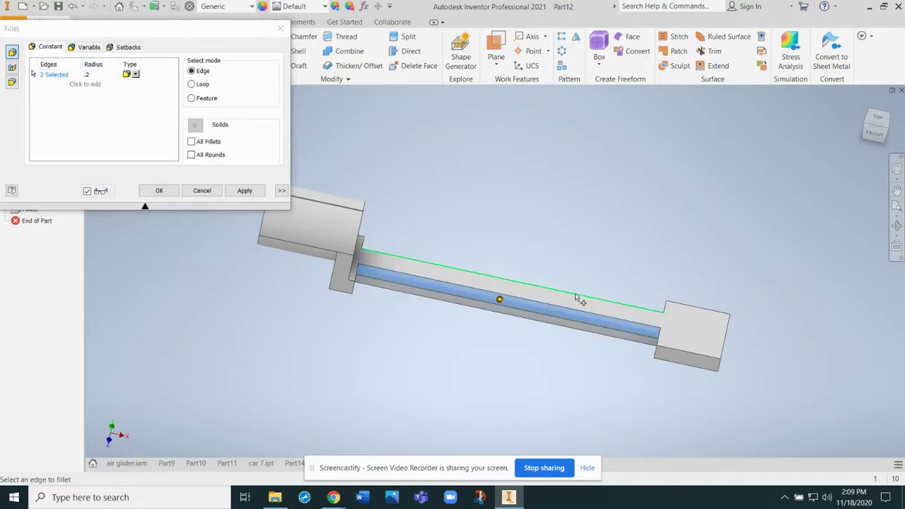
{"action": "left_click", "coordinate": [730, 333]}
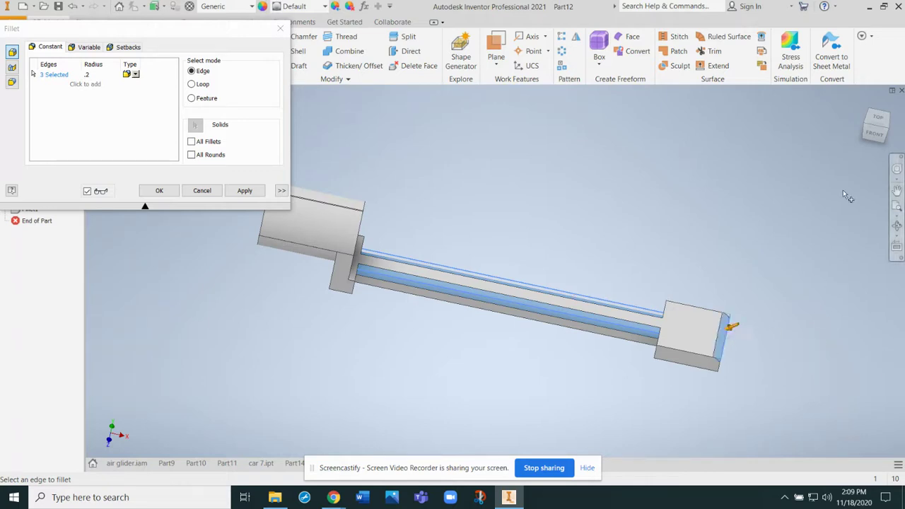
{"action": "middle_click_drag", "start_coordinate": [846, 196], "coordinate": [802, 203], "text": "shift"}
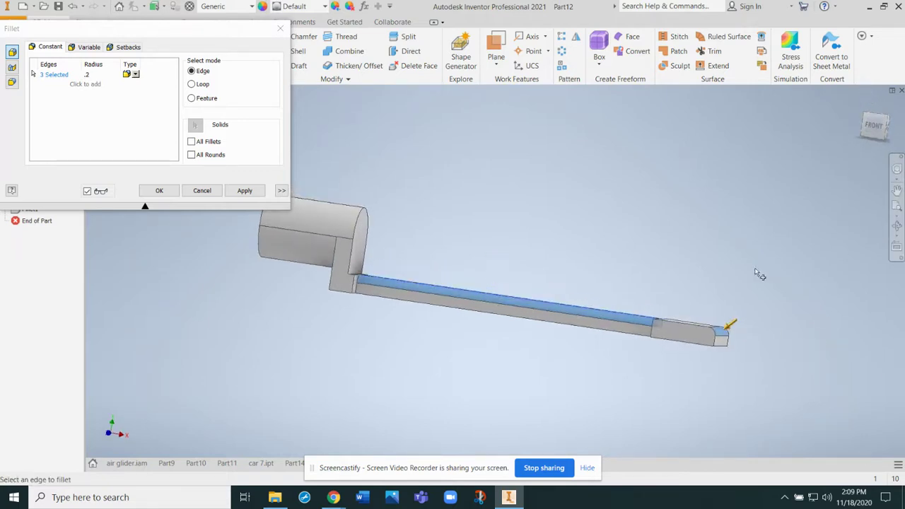
{"action": "left_click", "coordinate": [722, 347]}
{"action": "left_click", "coordinate": [354, 258]}
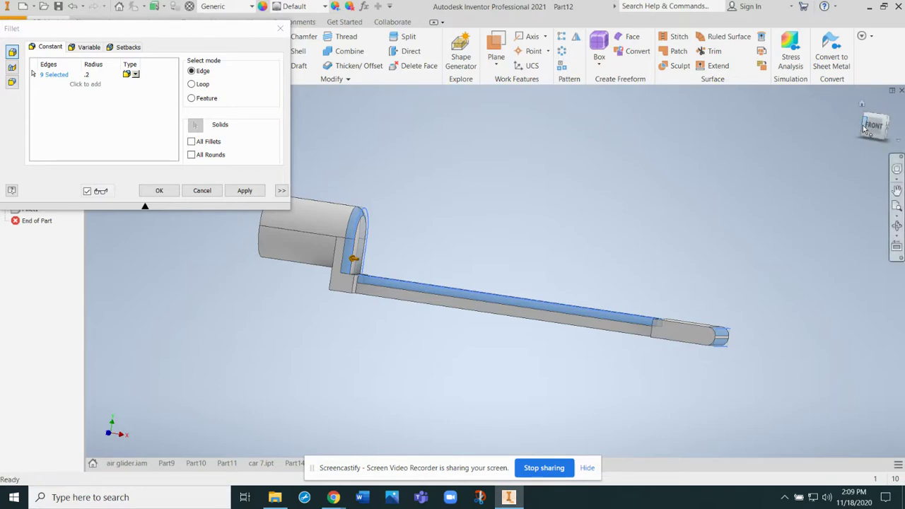
{"action": "left_click", "coordinate": [234, 191]}
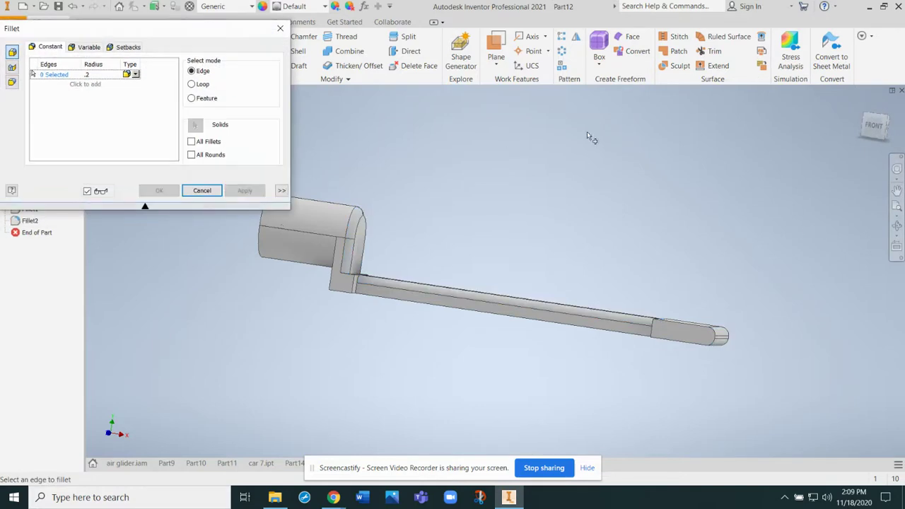
- Close the fillet tool and start a new sketch on the body's side face
{"action": "left_click", "coordinate": [201, 190]}
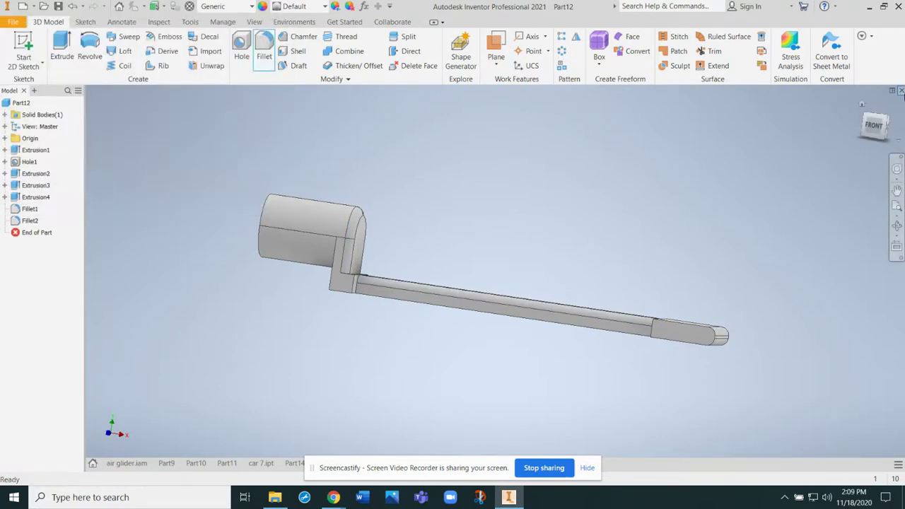
{"action": "left_click_drag", "start_coordinate": [876, 122], "coordinate": [842, 127]}
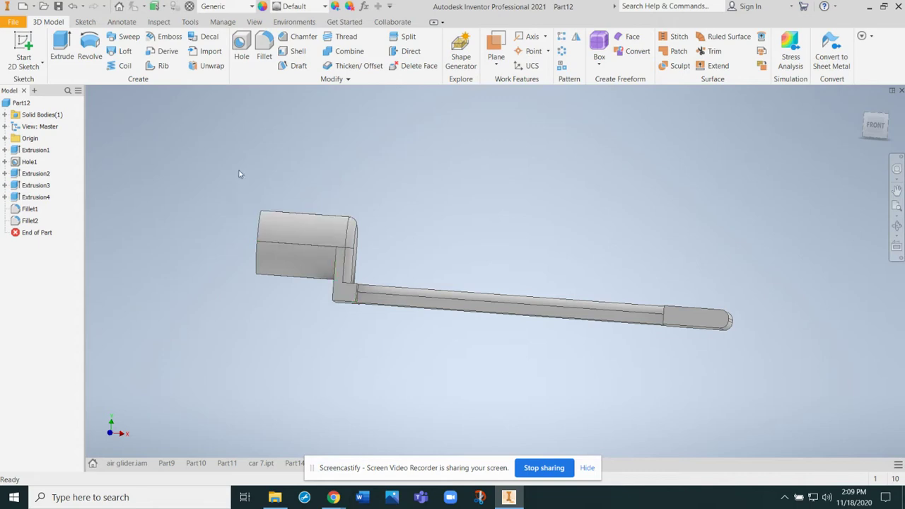
{"action": "left_click", "coordinate": [20, 44]}
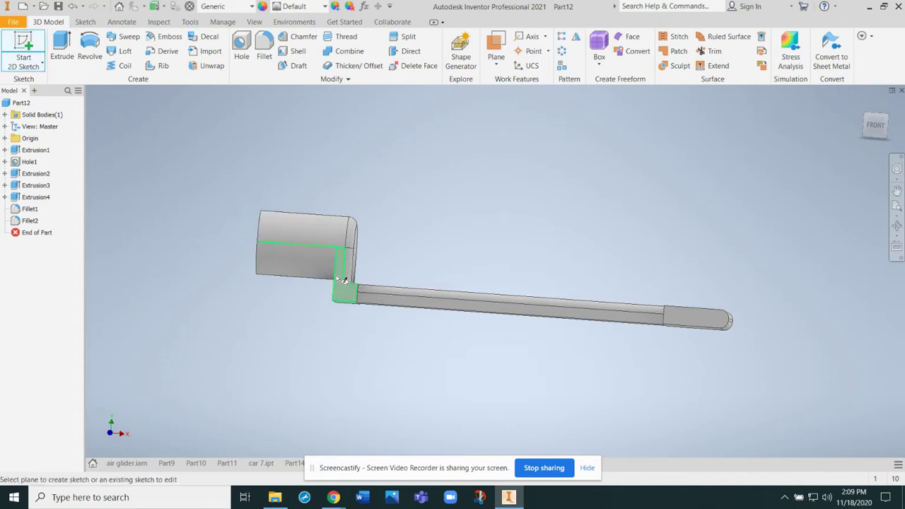
{"action": "left_click", "coordinate": [343, 283]}
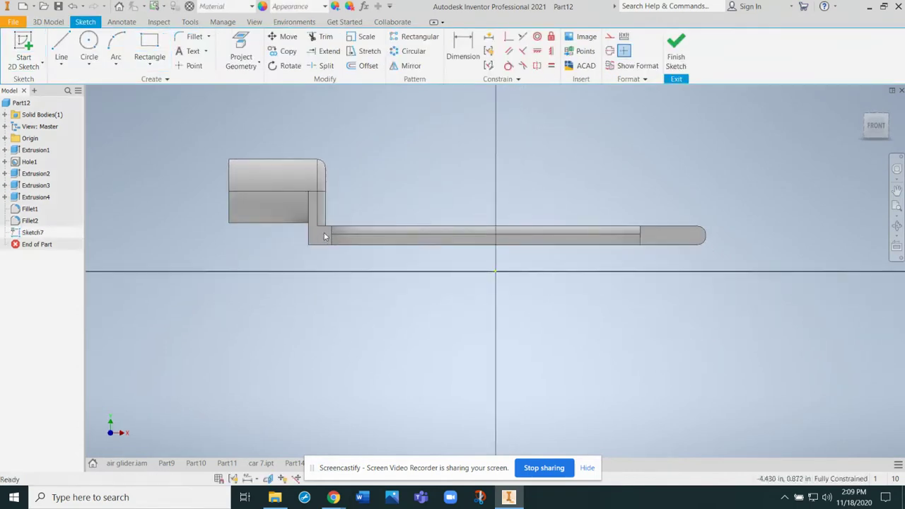
- Draw two .125 circles at the front corner and the rounded rear, then finish the sketch
{"action": "left_click", "coordinate": [88, 42]}
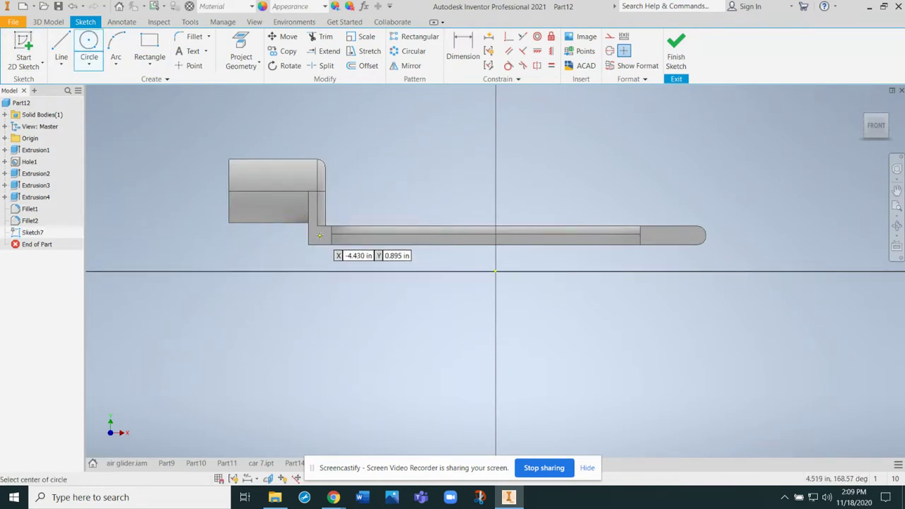
{"action": "left_click", "coordinate": [319, 234]}
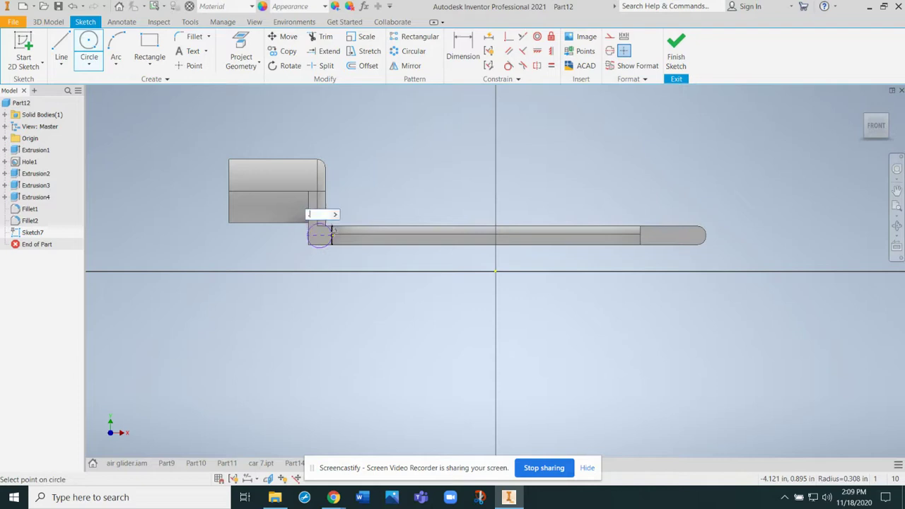
{"action": "type", "text": ".125"}
{"action": "key", "text": "Return"}
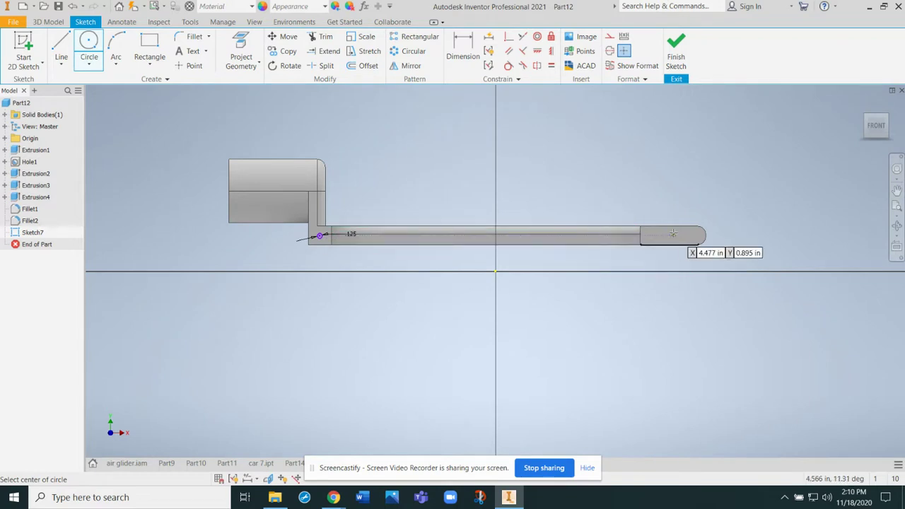
{"action": "left_click", "coordinate": [672, 234]}
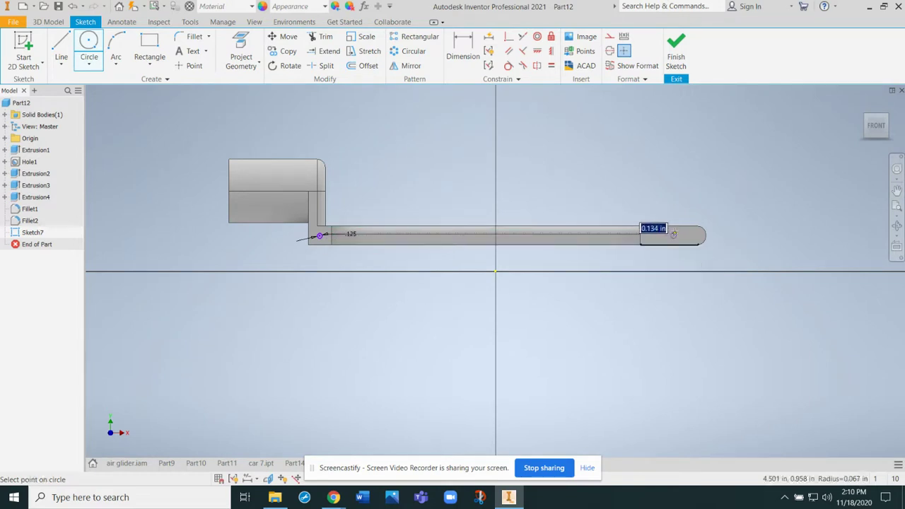
{"action": "type", "text": ".125"}
{"action": "key", "text": "Return"}
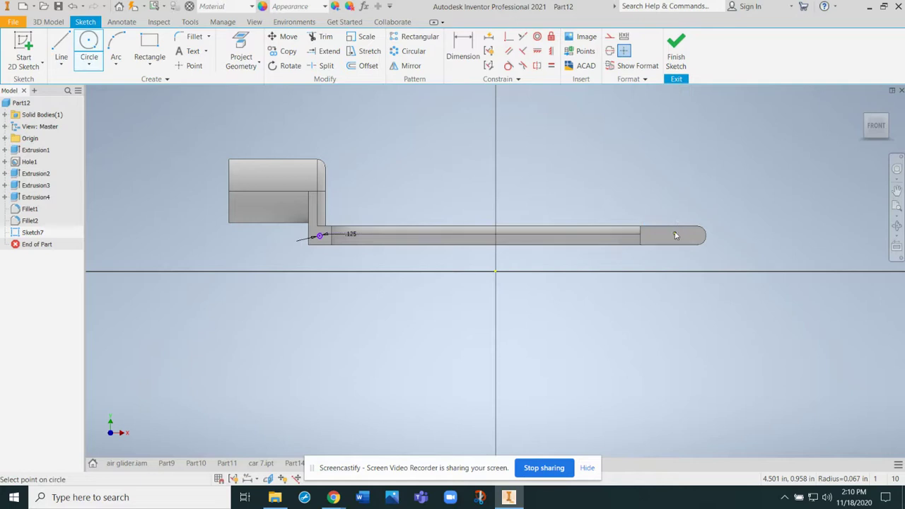
{"action": "left_click", "coordinate": [675, 53]}
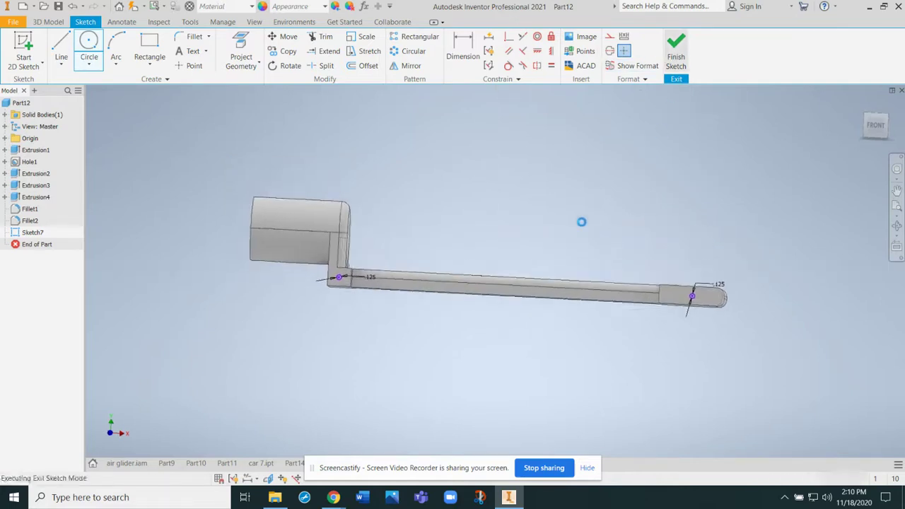
- Extrude-cut the rear circle symmetrically through the body to form the rear axle hole
{"action": "left_click", "coordinate": [60, 44]}
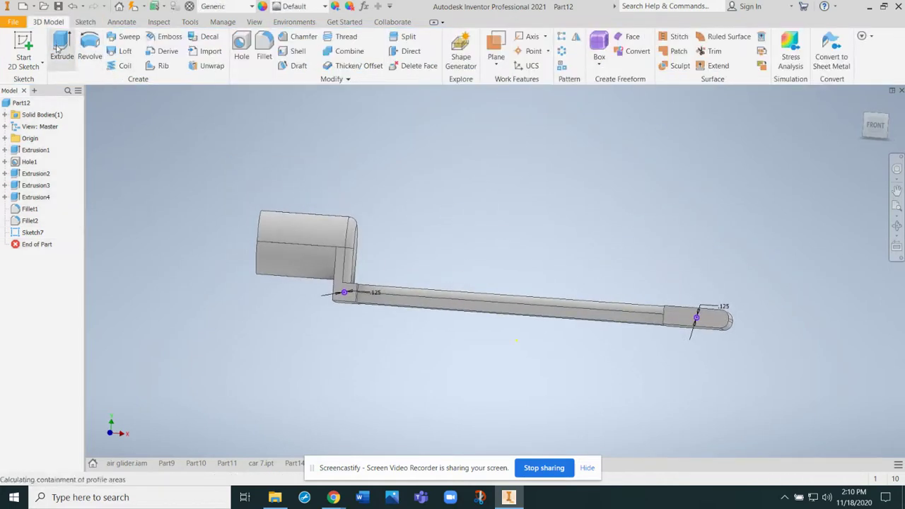
{"action": "left_click", "coordinate": [168, 234]}
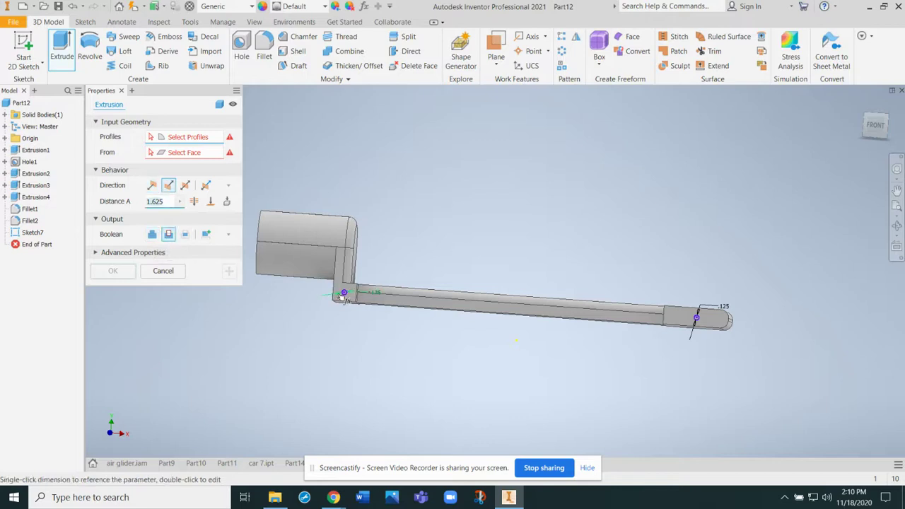
{"action": "scroll", "coordinate": [344, 293], "scroll_direction": "up", "scroll_amount": 5}
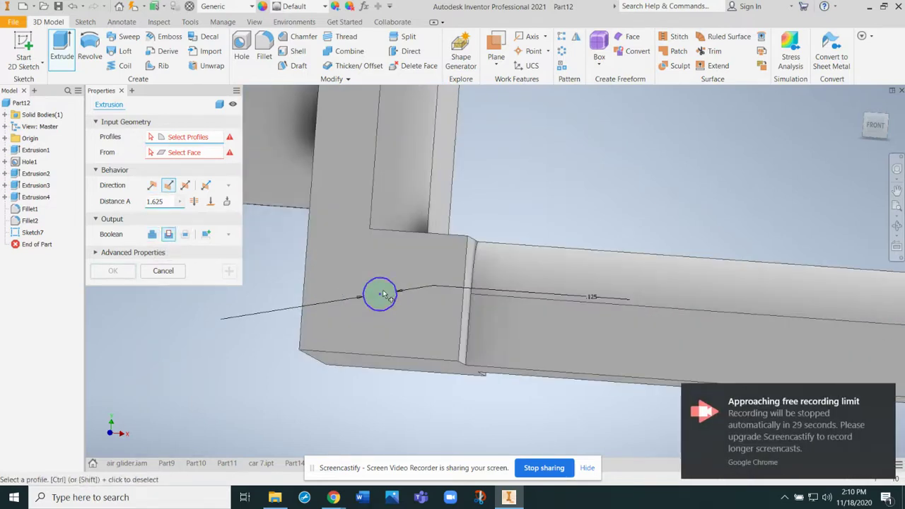
{"action": "scroll", "coordinate": [431, 308], "scroll_direction": "down", "scroll_amount": 3}
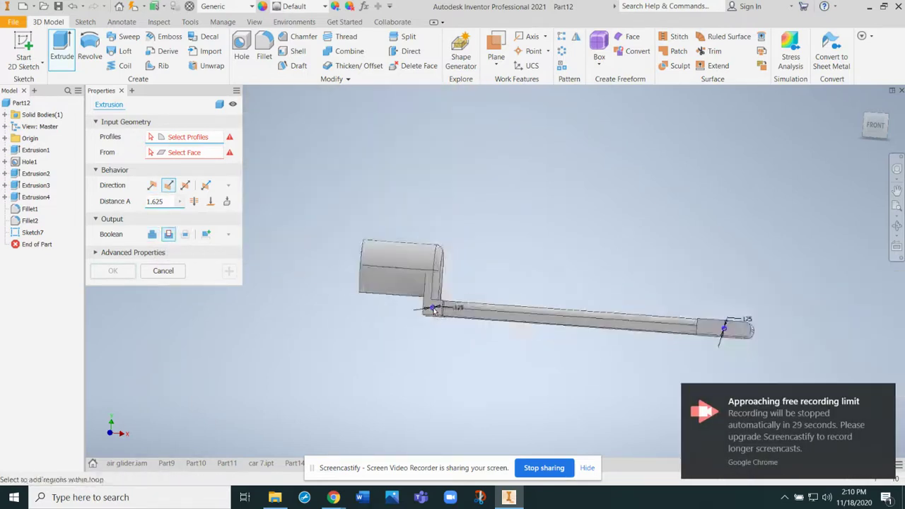
{"action": "scroll", "coordinate": [439, 311], "scroll_direction": "down", "scroll_amount": 5}
{"action": "scroll", "coordinate": [607, 326], "scroll_direction": "up", "scroll_amount": 3}
{"action": "scroll", "coordinate": [604, 318], "scroll_direction": "up", "scroll_amount": 3}
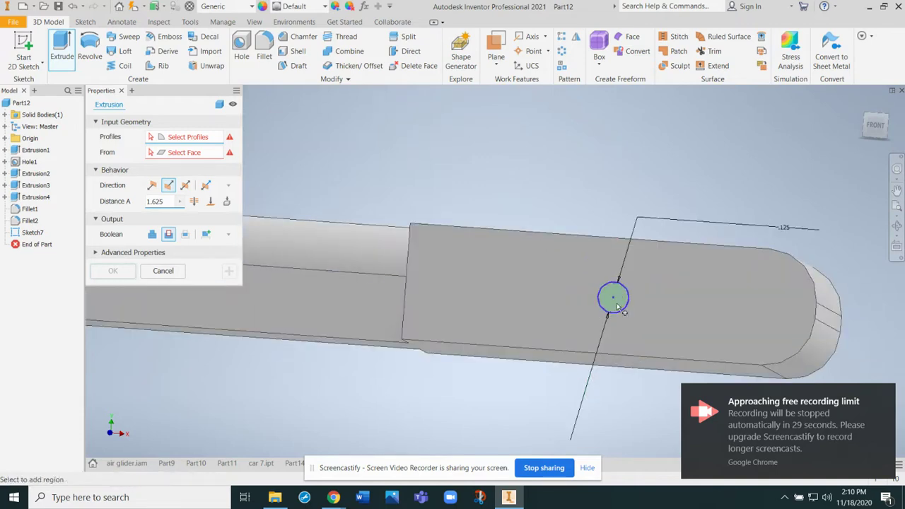
{"action": "left_click", "coordinate": [612, 297]}
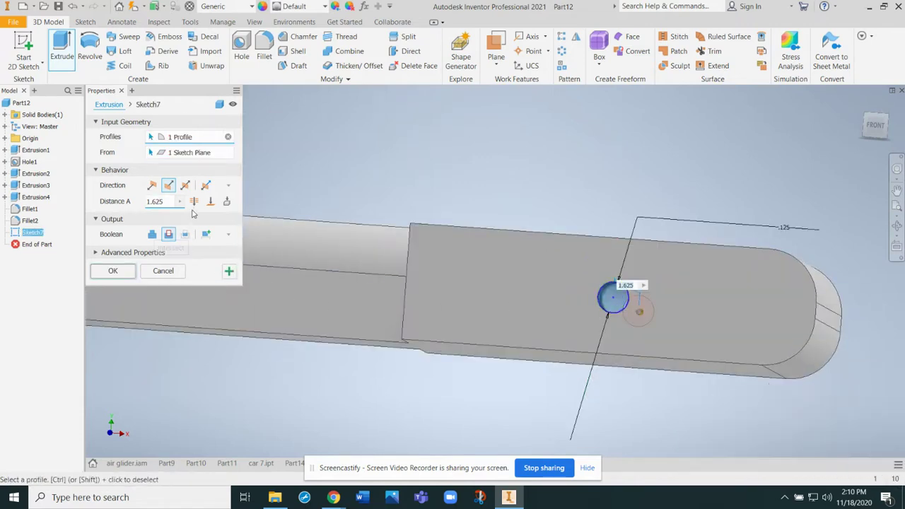
{"action": "left_click", "coordinate": [194, 200]}
{"action": "left_click", "coordinate": [115, 271]}
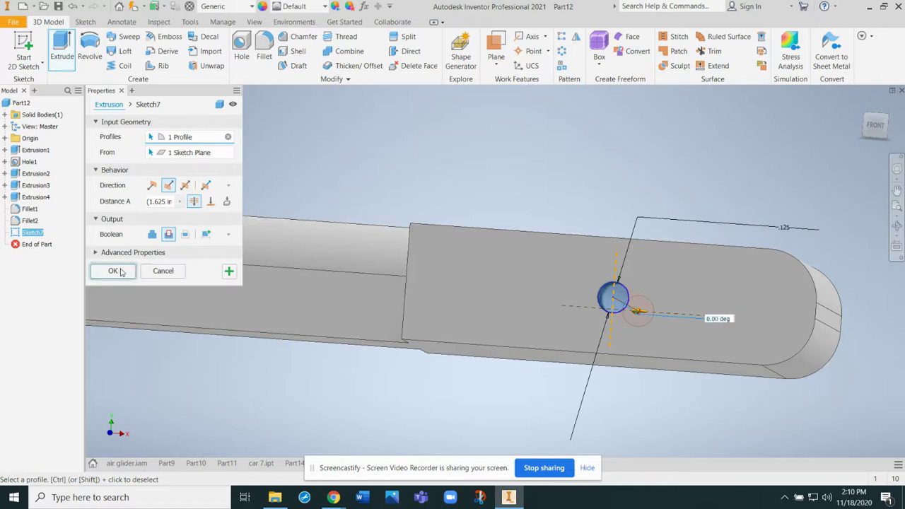